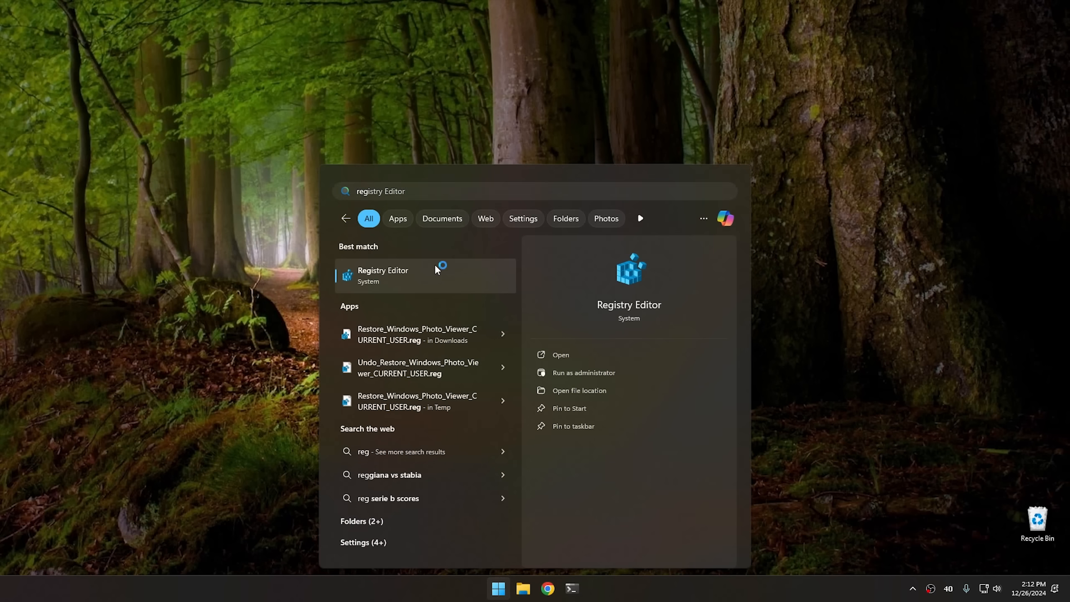
Open the Registry Editor with elevated permission and reposition its window on the desktop.
left_click(436, 266)
left_click(477, 383)
left_click_drag(610, 187, 438, 122)
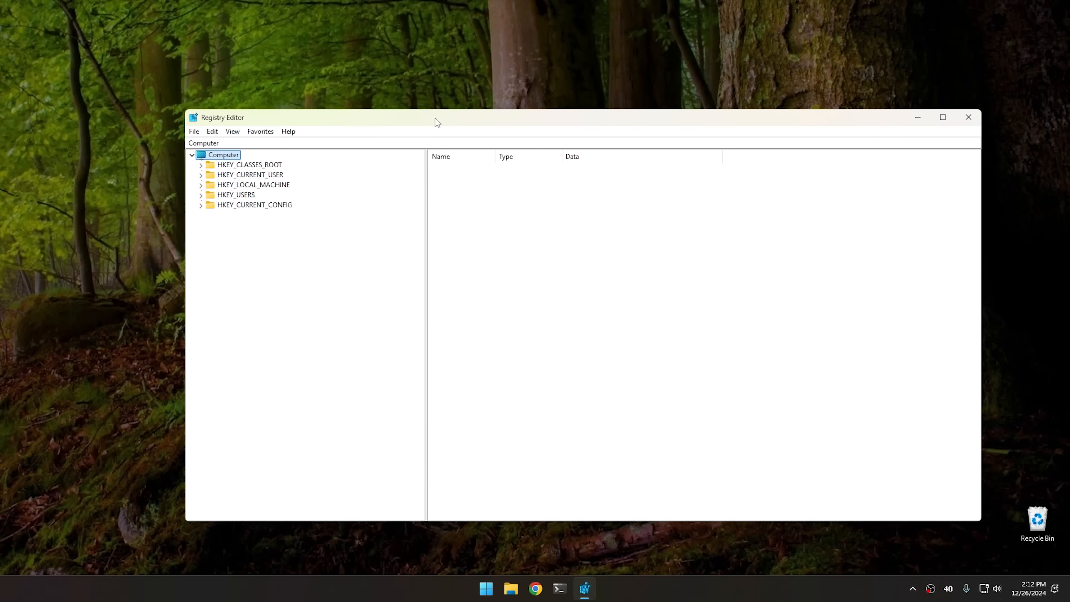
Go to the registry key HKEY_CURRENT_USER\Software\Microsoft\Windows\CurrentVersion\Policies.
double_click(270, 175)
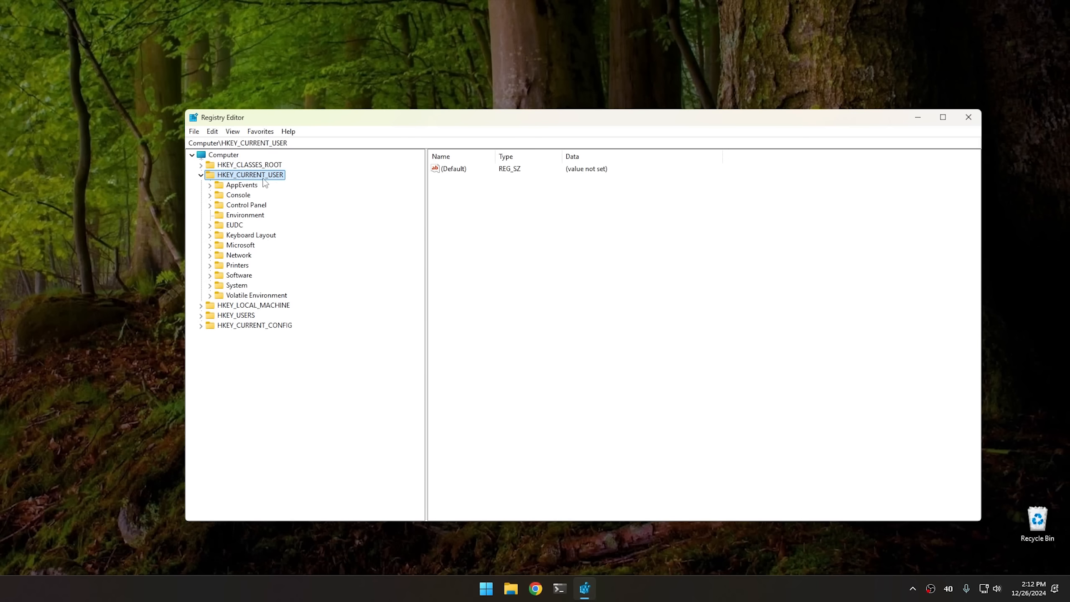
double_click(243, 276)
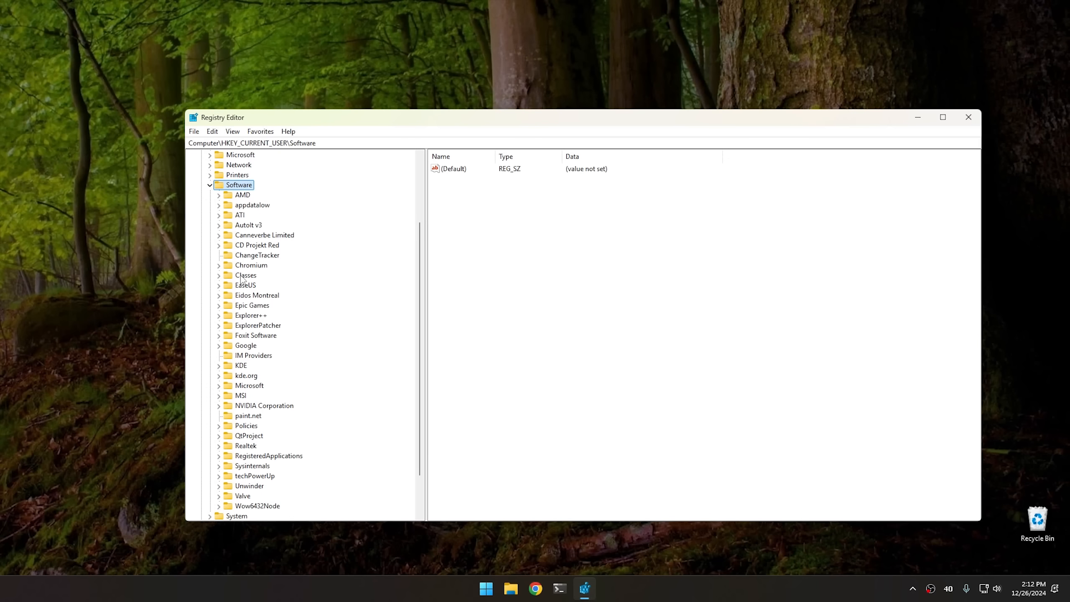
scroll(291, 317, "down", 2)
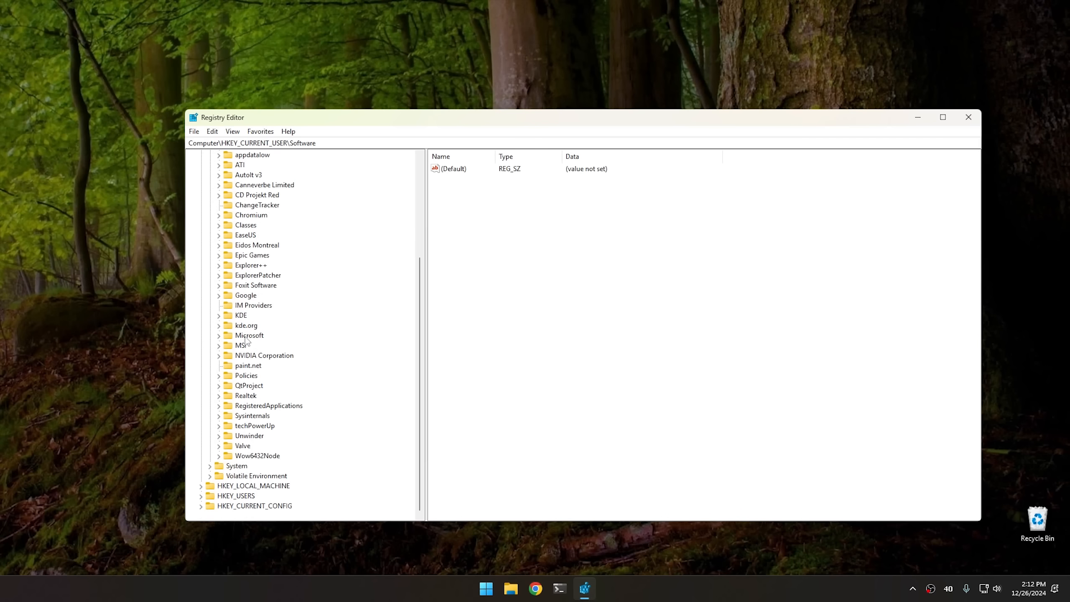
double_click(248, 336)
scroll(303, 368, "down", 11)
scroll(304, 368, "down", 6)
double_click(262, 447)
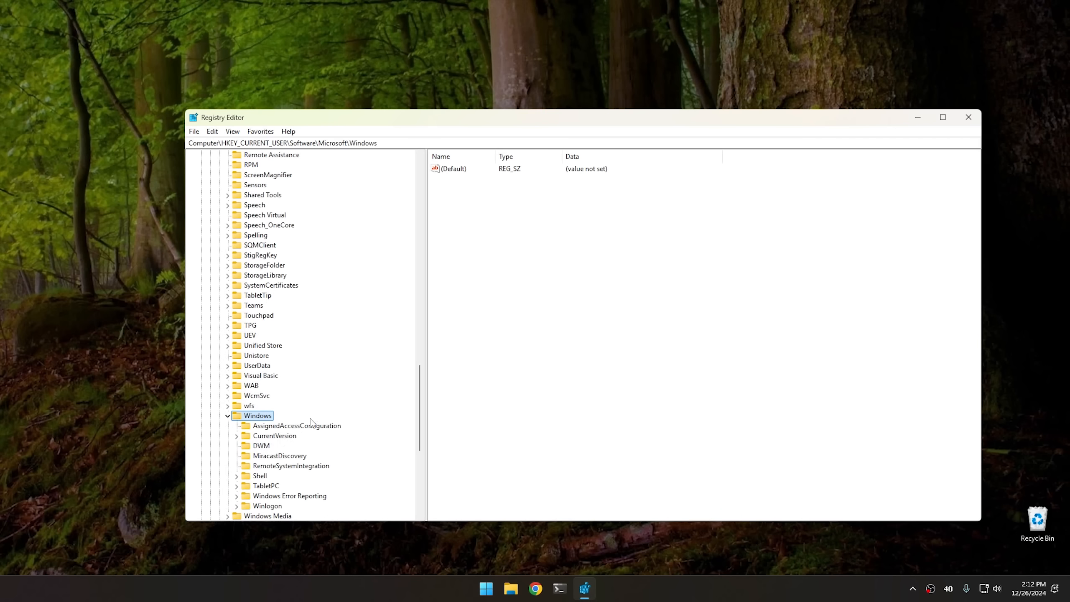
double_click(278, 437)
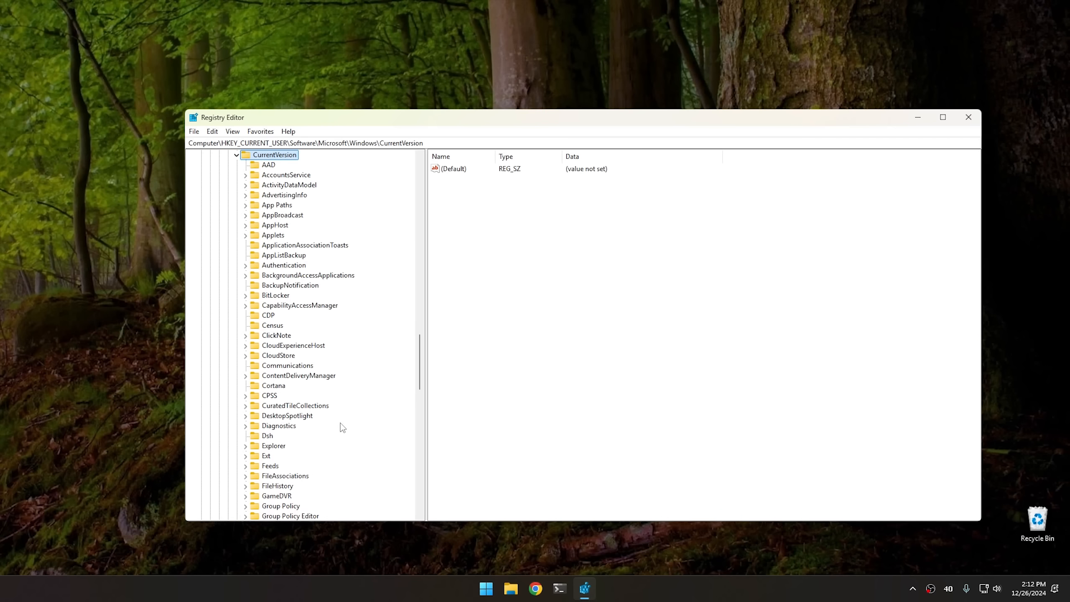
scroll(350, 367, "down", 7)
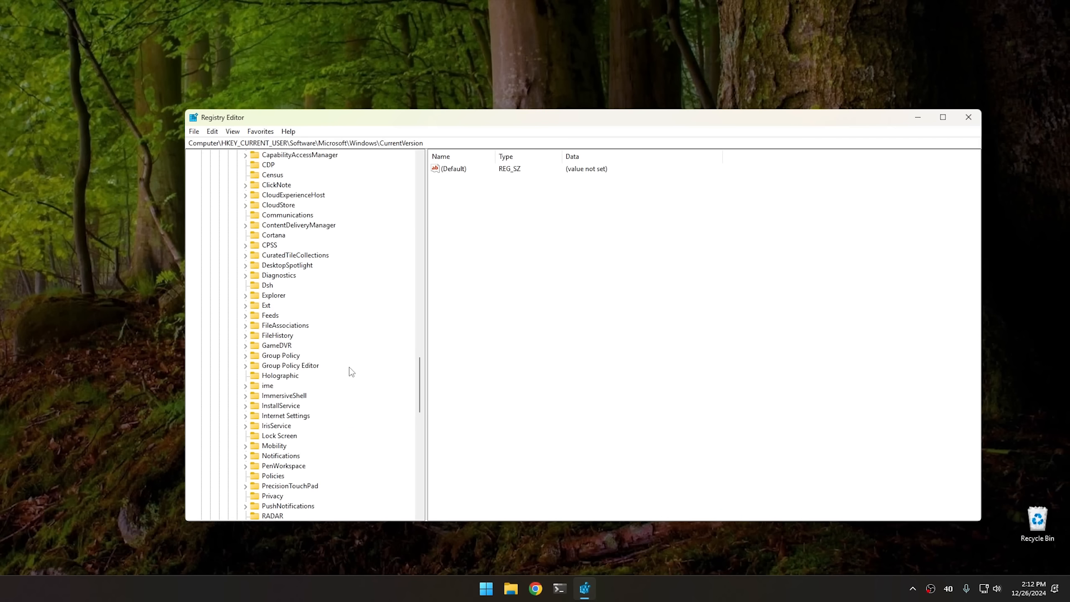
left_click(273, 416)
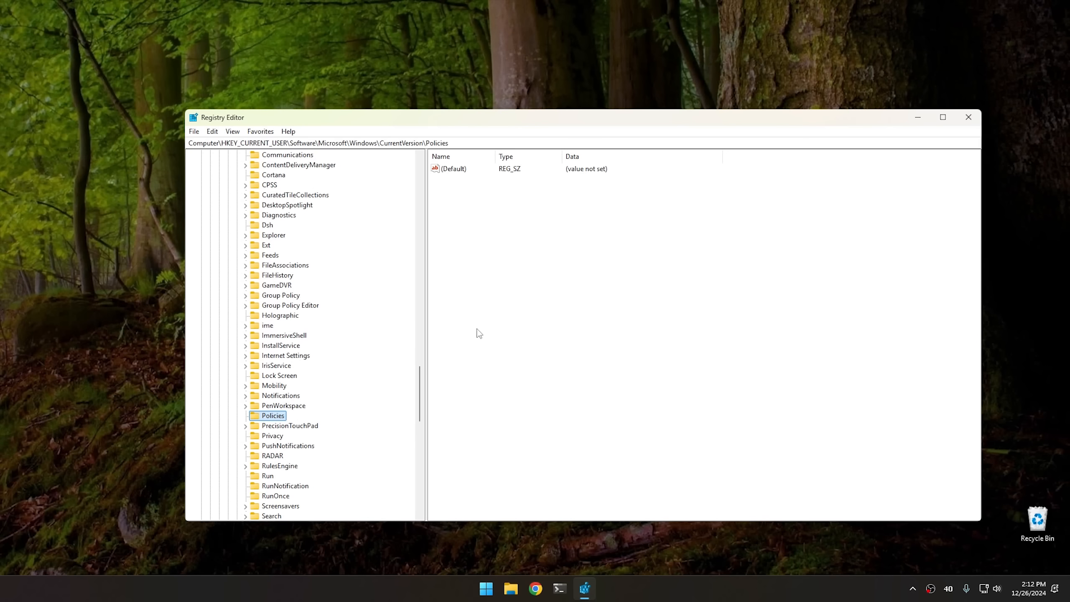
Create a new key named Explorer under the Policies key.
right_click(271, 419)
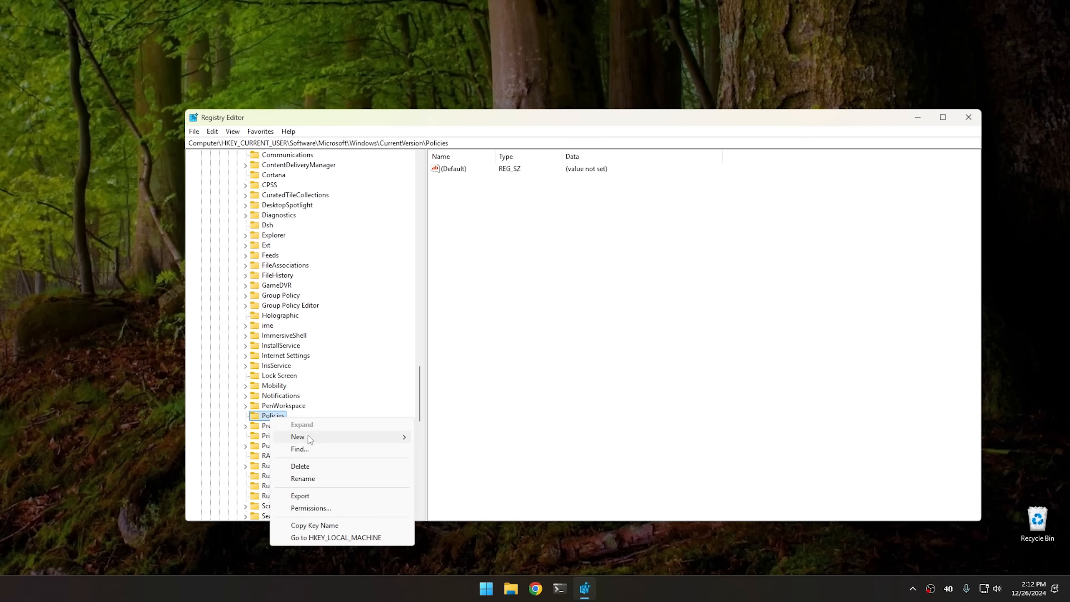
mouse_move(310, 439)
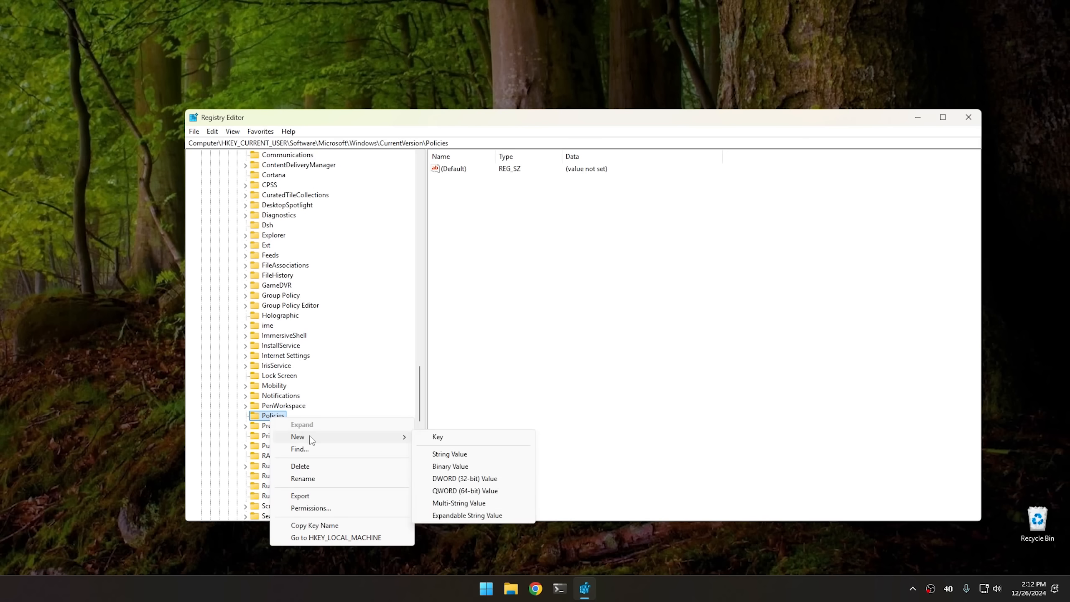
left_click(438, 437)
type("E")
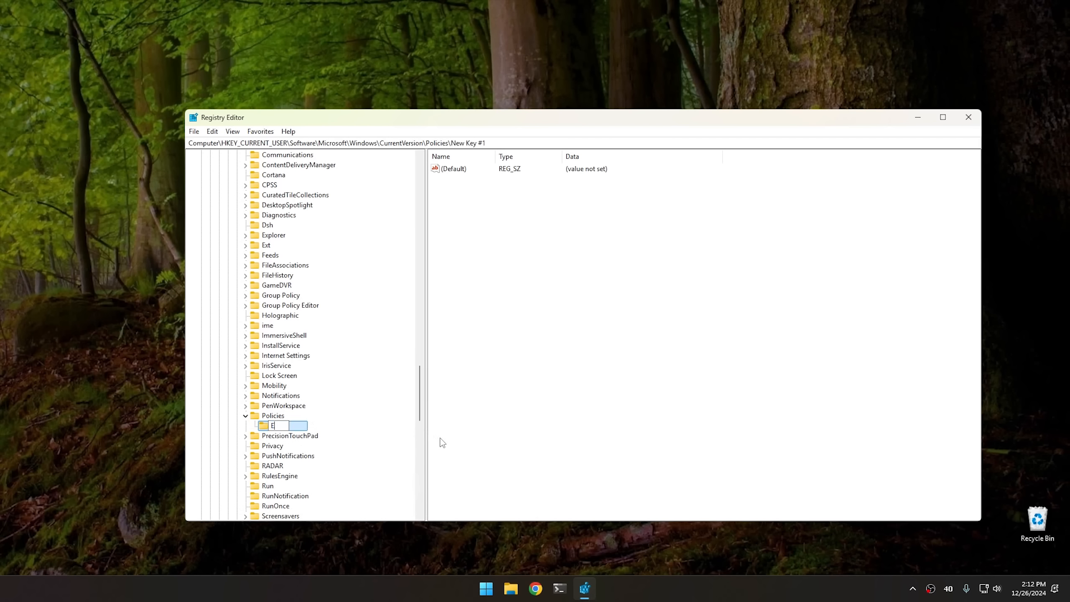
type("xplorer")
key("Return")
Add a DWORD (32-bit) value named DisallowRun to the Policies\Explorer key.
right_click(489, 234)
mouse_move(515, 242)
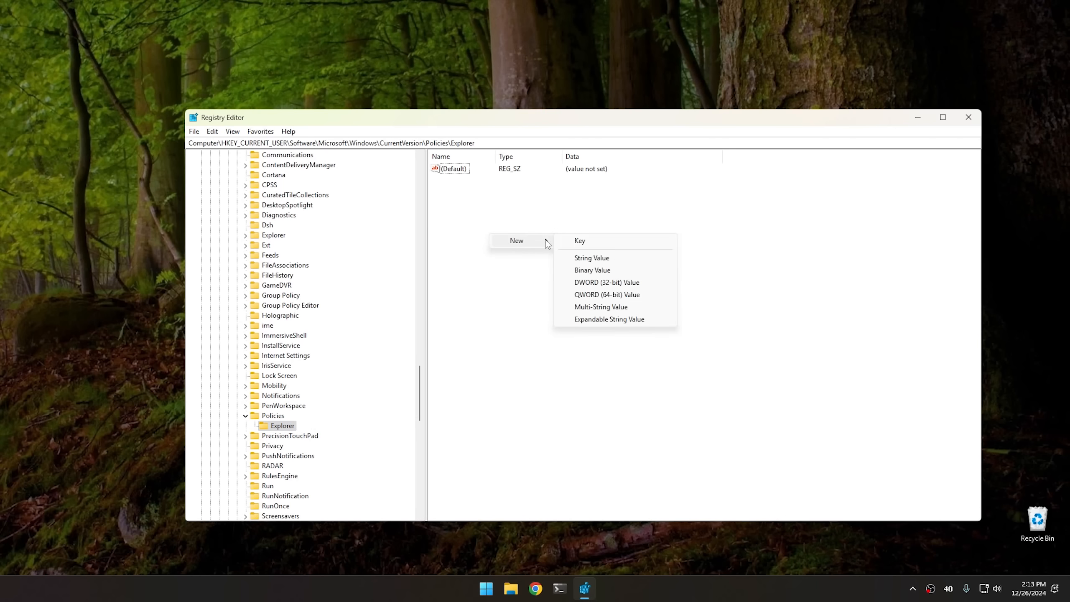
left_click(618, 285)
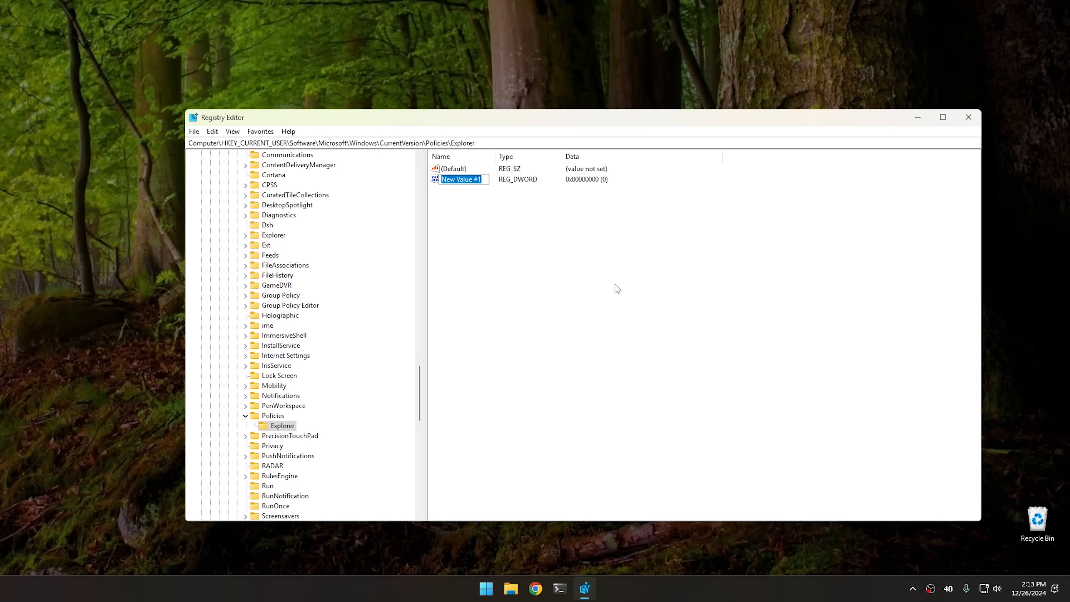
type("Disallo")
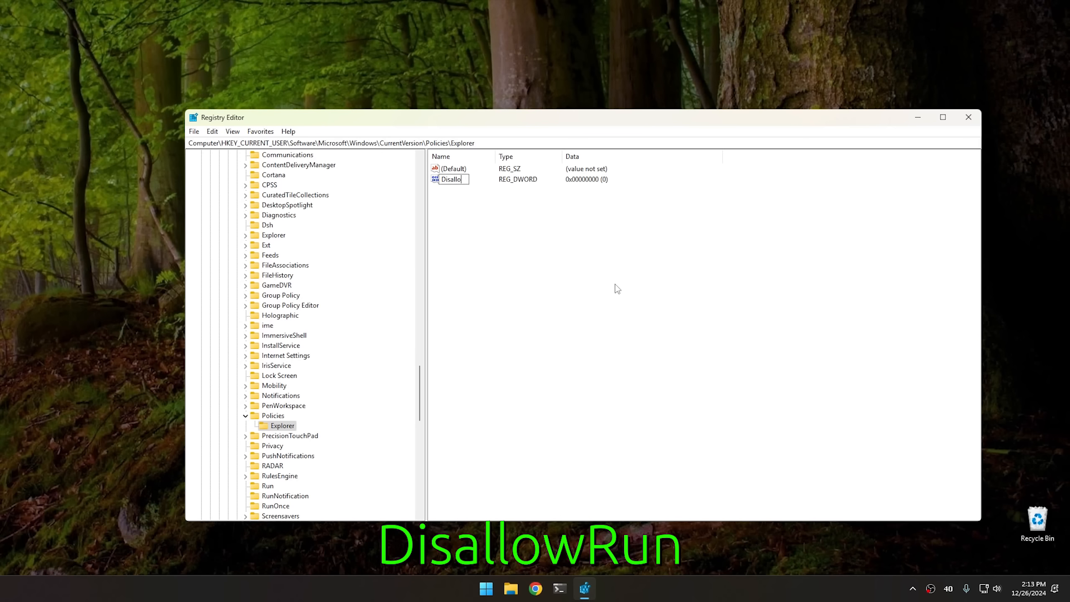
type("wRun")
key("Return")
Set the value data of the DisallowRun DWORD to 1.
double_click(453, 182)
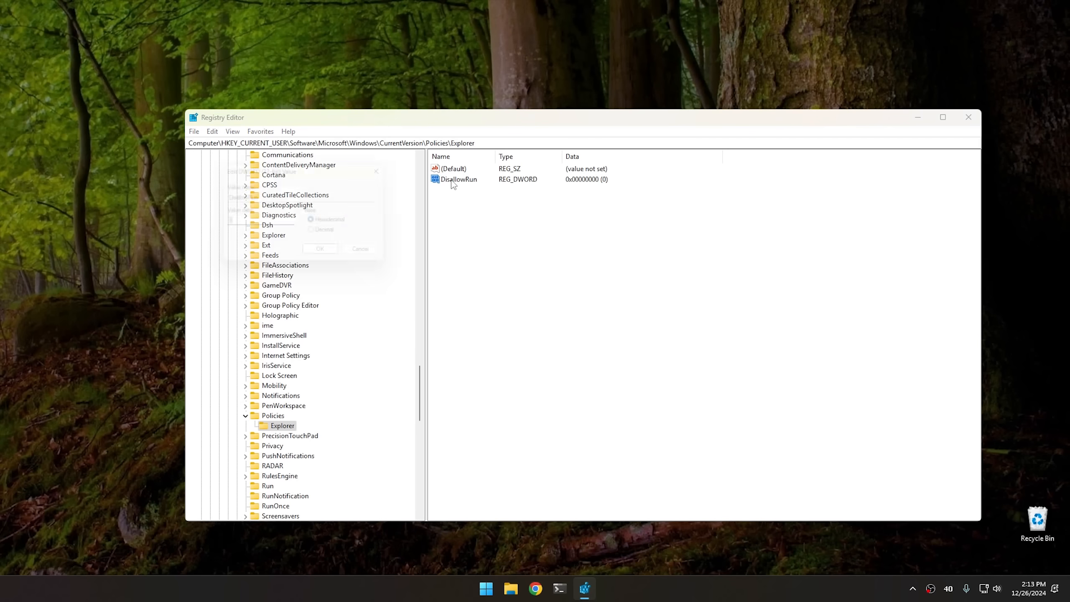
type("1")
key("Return")
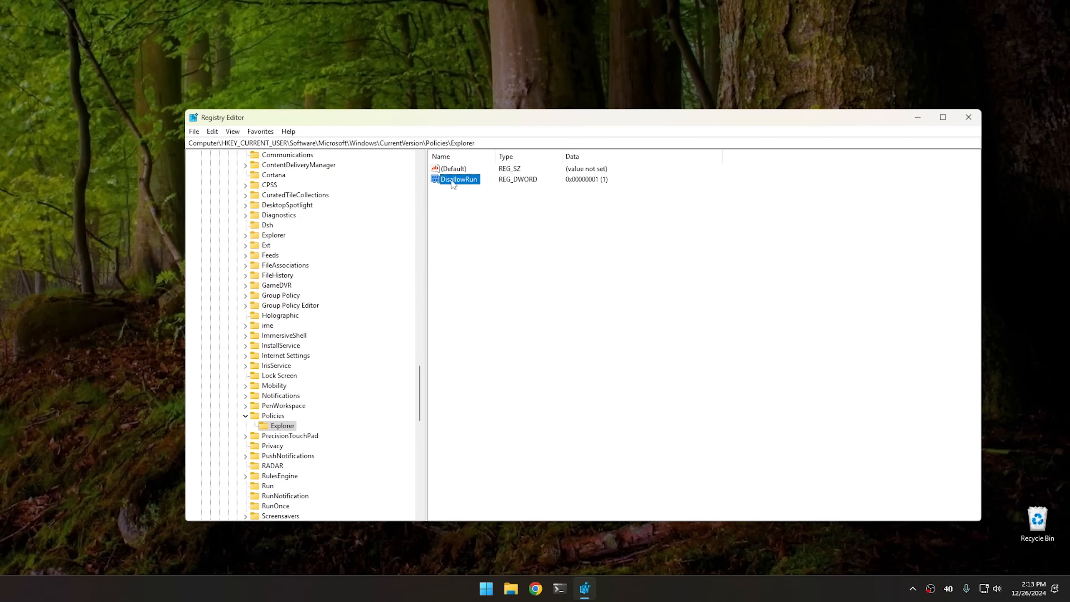
Create a subkey named DisallowRun under the Policies\Explorer key and return to the Explorer key.
right_click(474, 214)
mouse_move(518, 221)
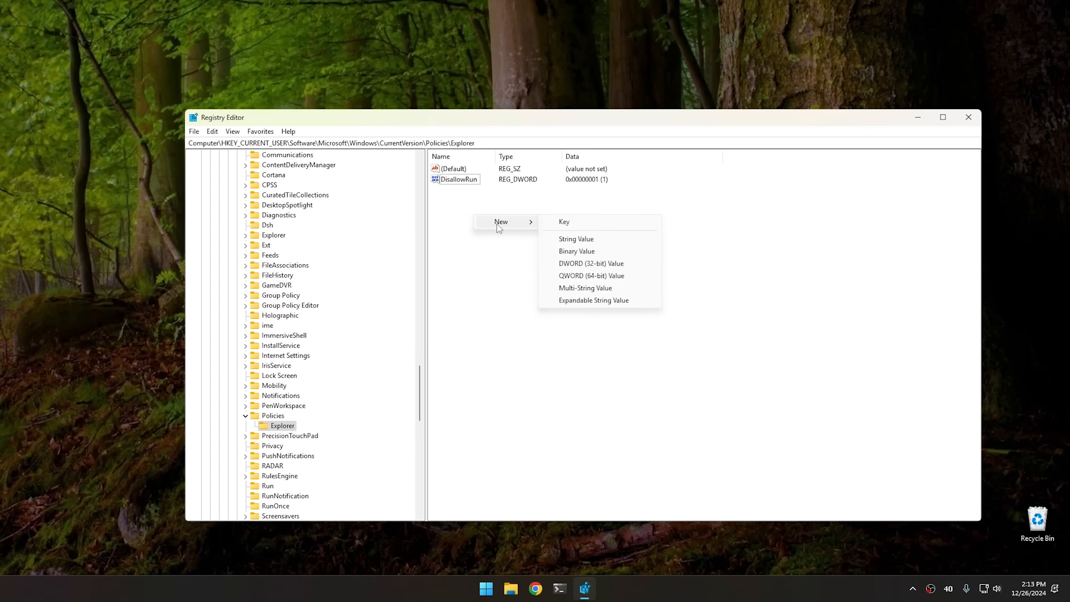
left_click(586, 228)
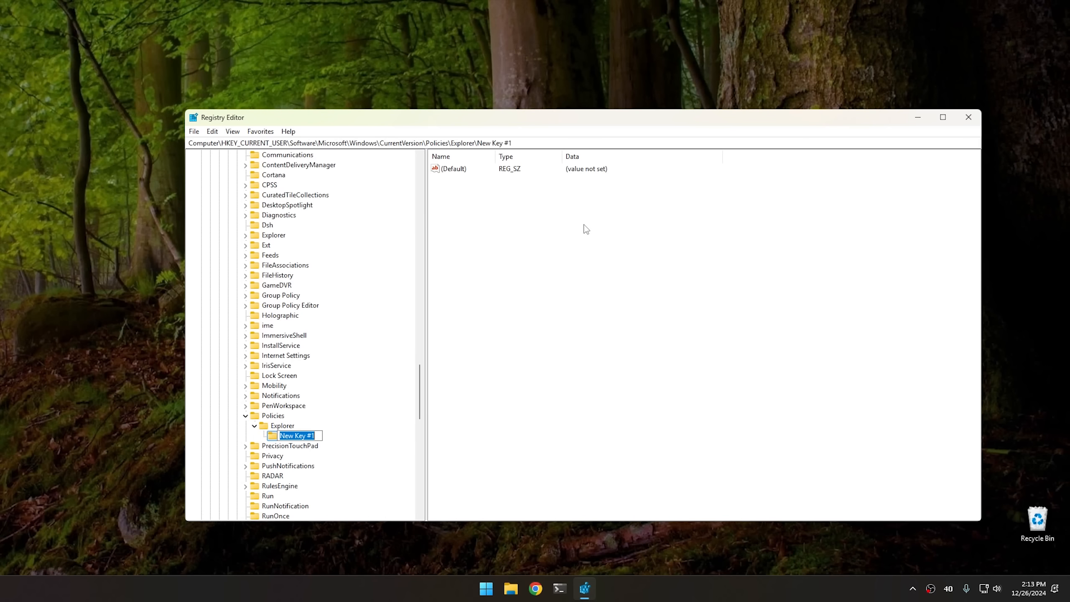
type("D")
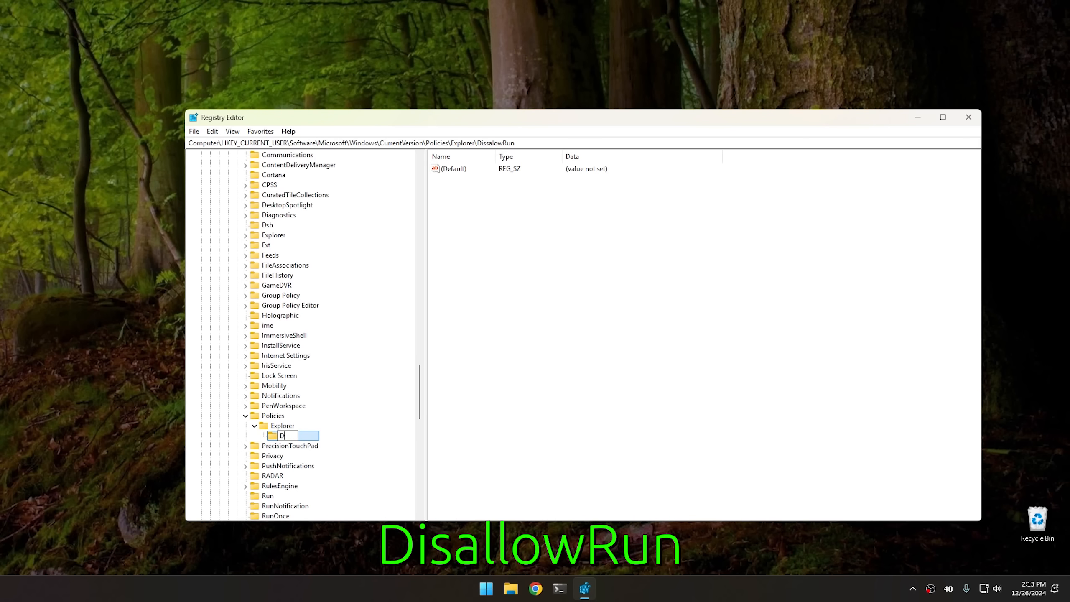
type("isallowRun")
key("Return")
left_click(283, 425)
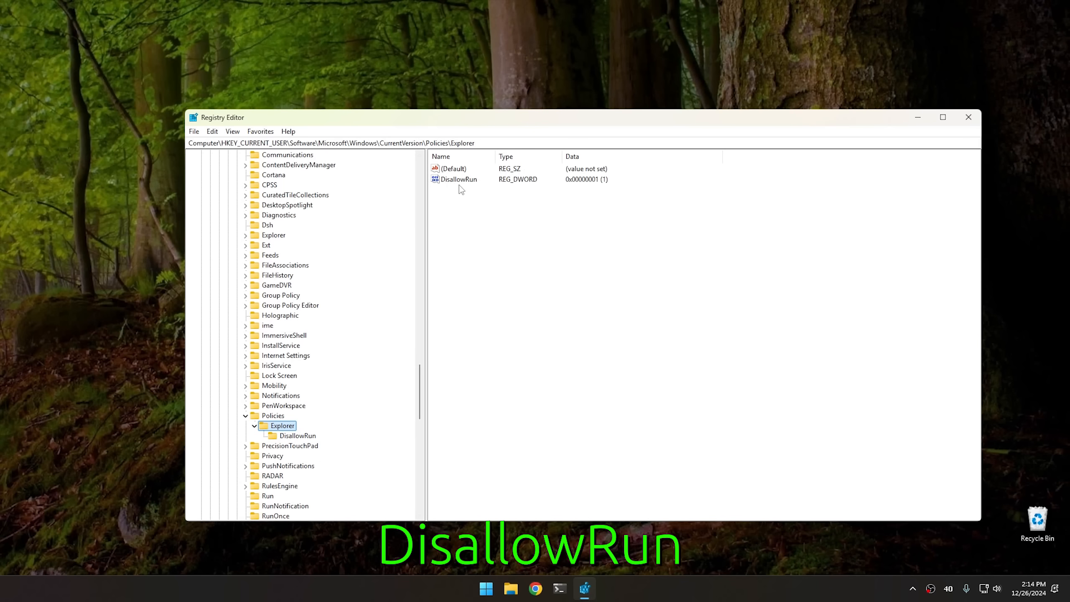
Add a string value named 1 to the DisallowRun key.
left_click(300, 436)
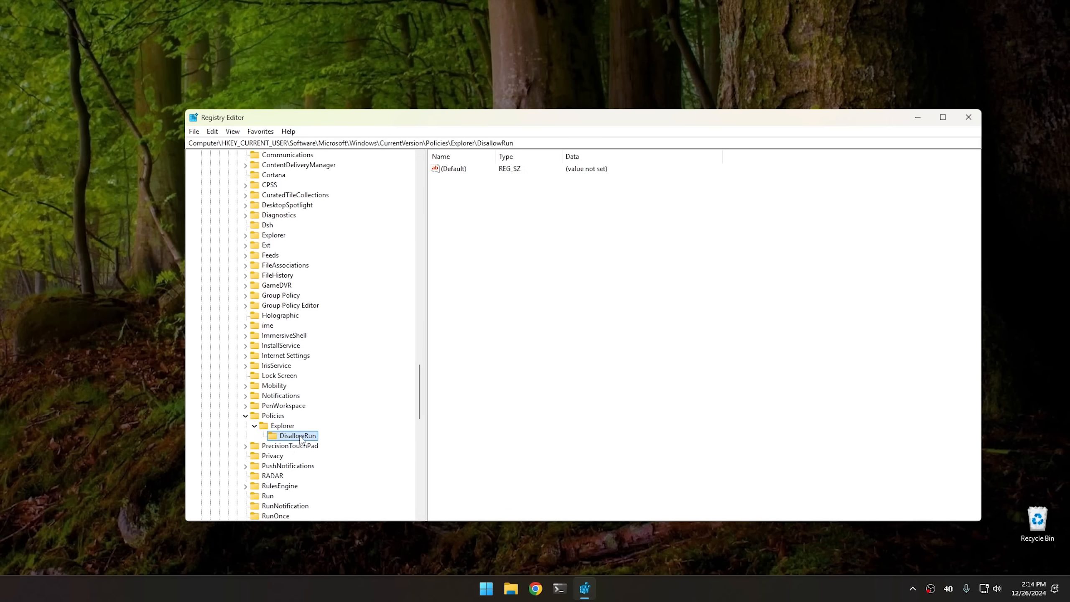
right_click(533, 230)
mouse_move(549, 236)
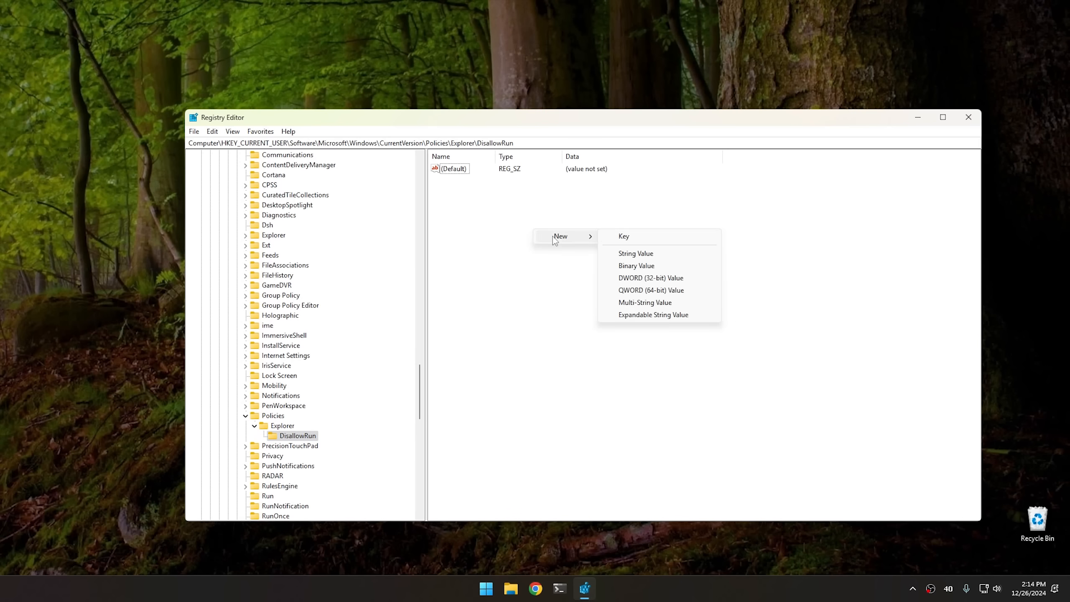
left_click(651, 254)
type("1")
key("Return")
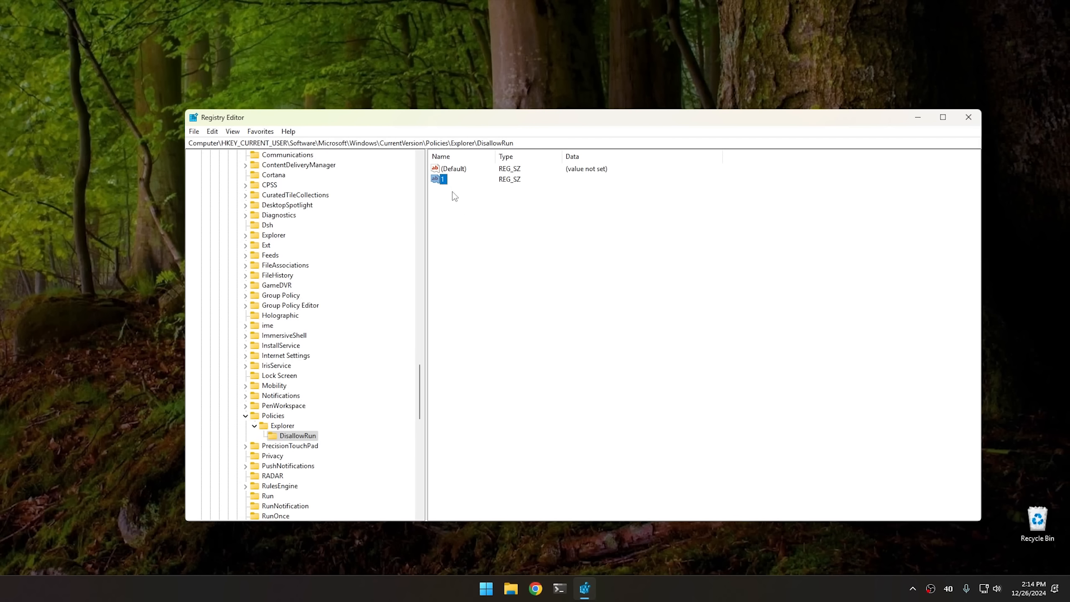
Open the file location of the pinned Edge app from Start and view the Microsoft Edge shortcut's properties.
left_click(486, 590)
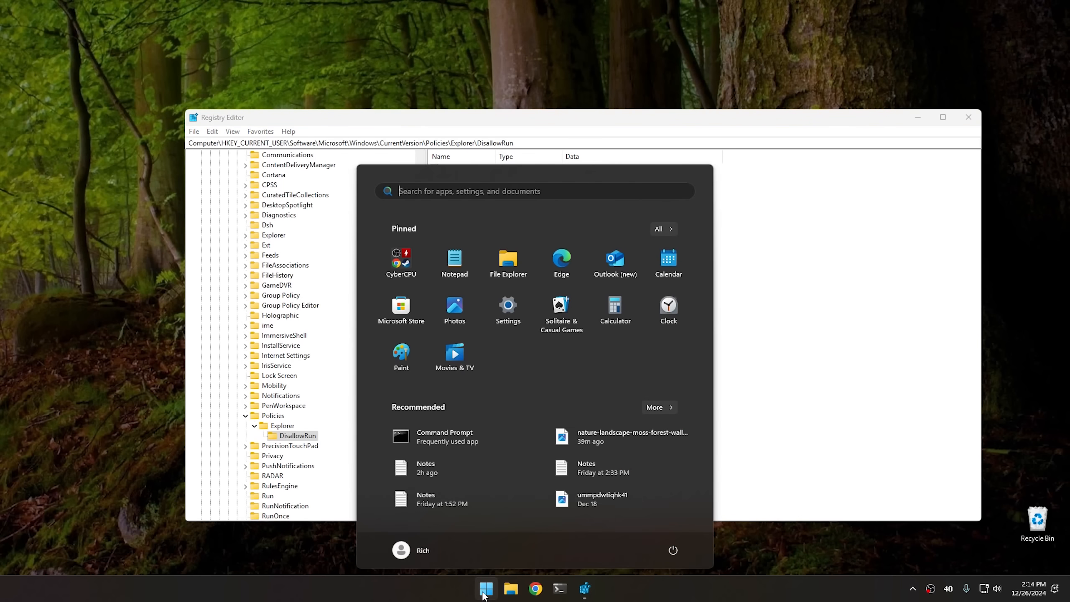
right_click(568, 270)
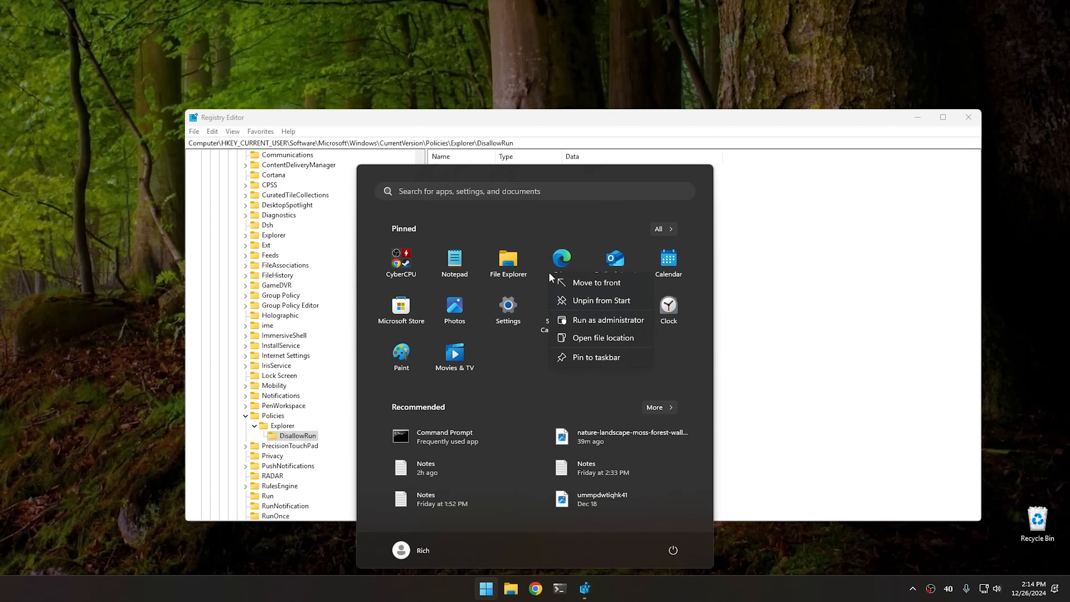
left_click(595, 338)
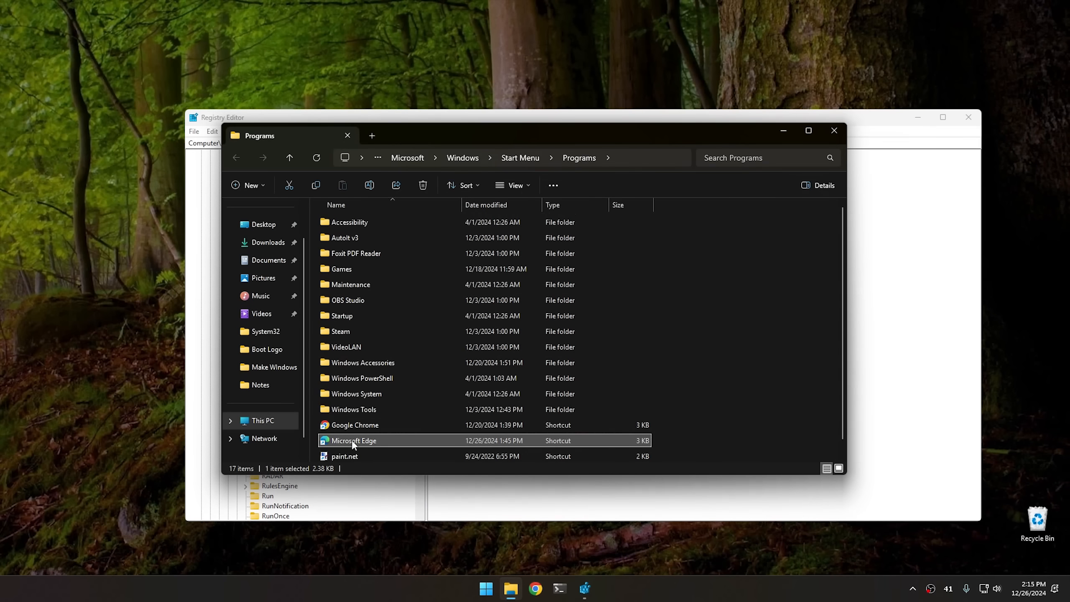
right_click(352, 440)
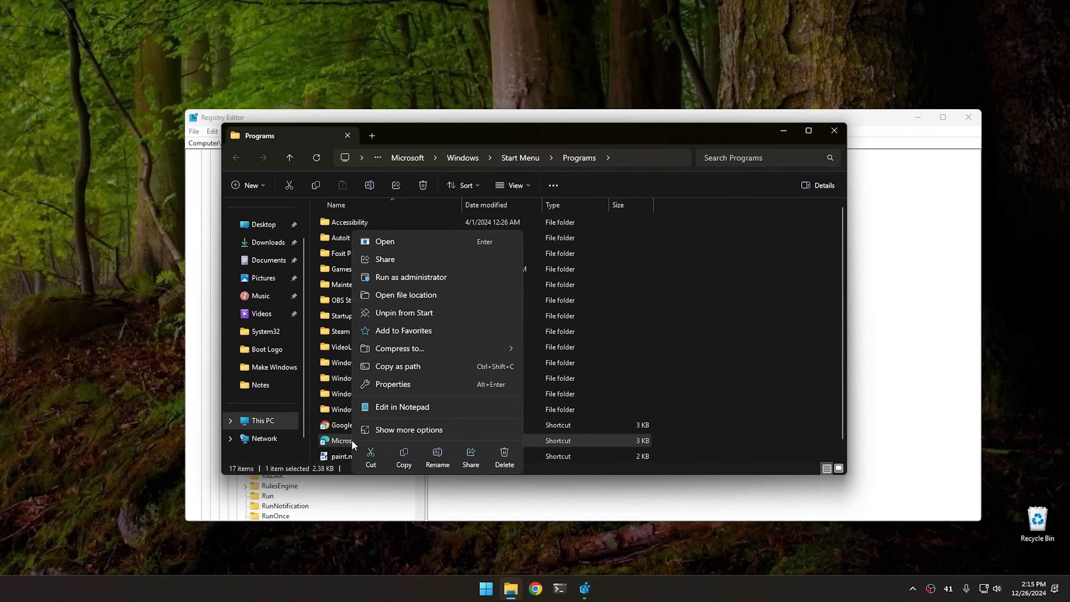
left_click(413, 431)
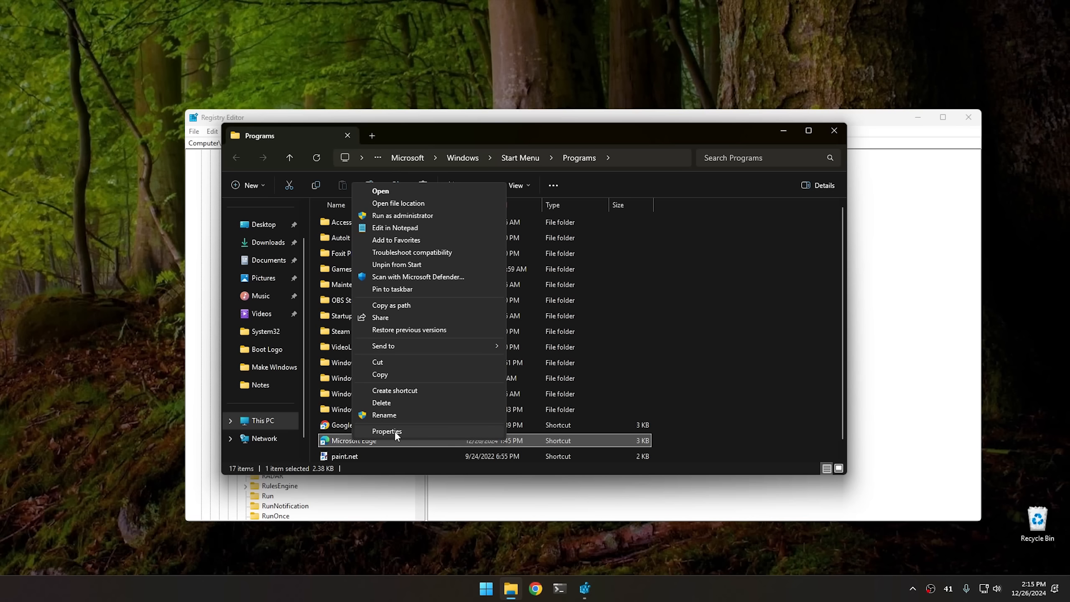
left_click(386, 431)
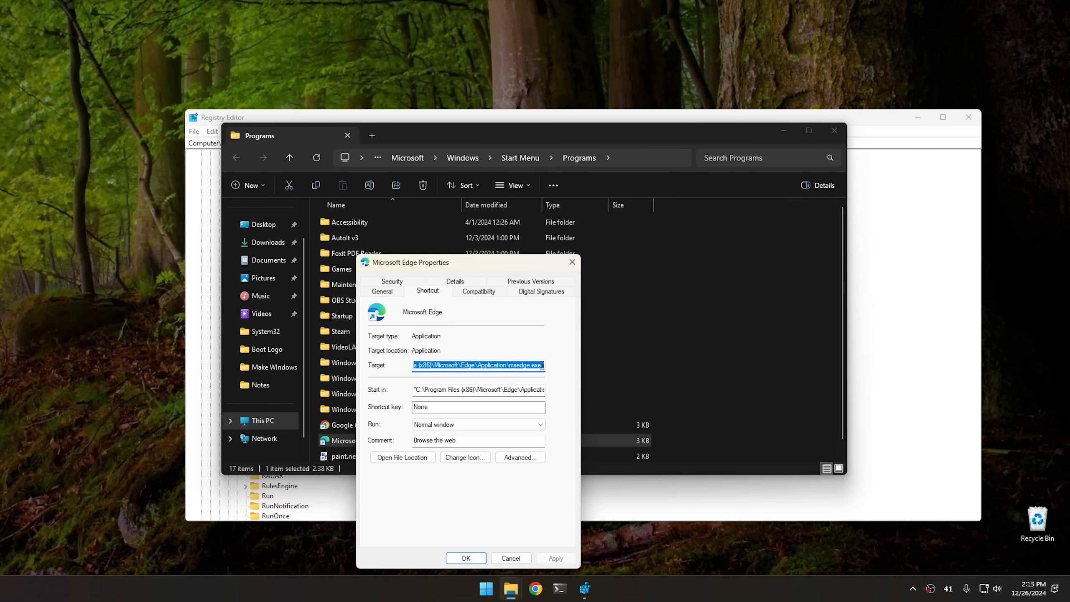
Open the folder of the Edge shortcut's target and check the msedge application's file extension in its properties.
left_click(394, 458)
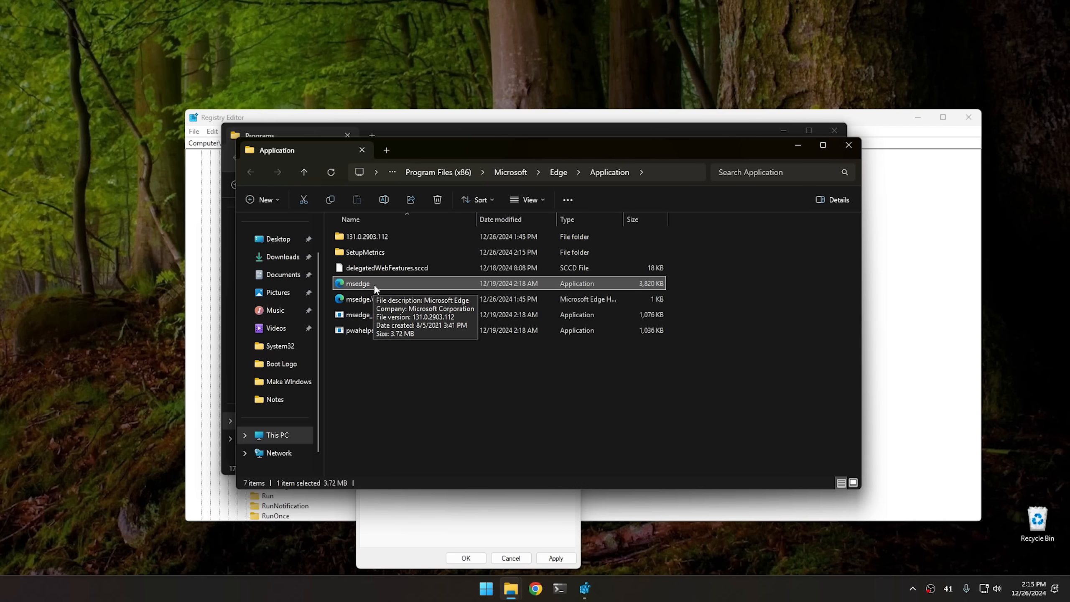
right_click(374, 285)
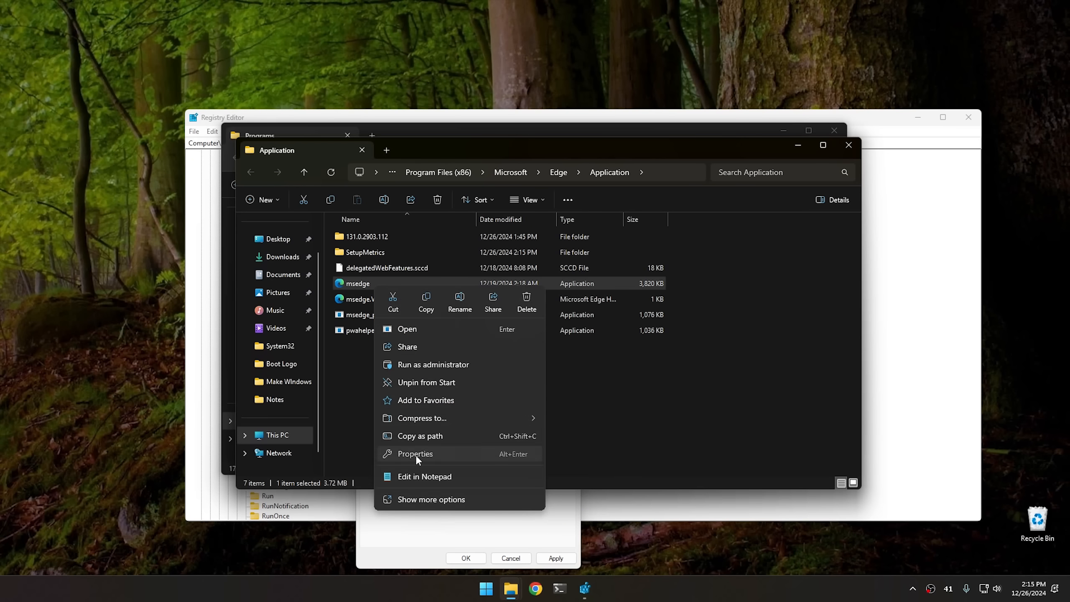
left_click(415, 455)
left_click_drag(465, 340, 477, 340)
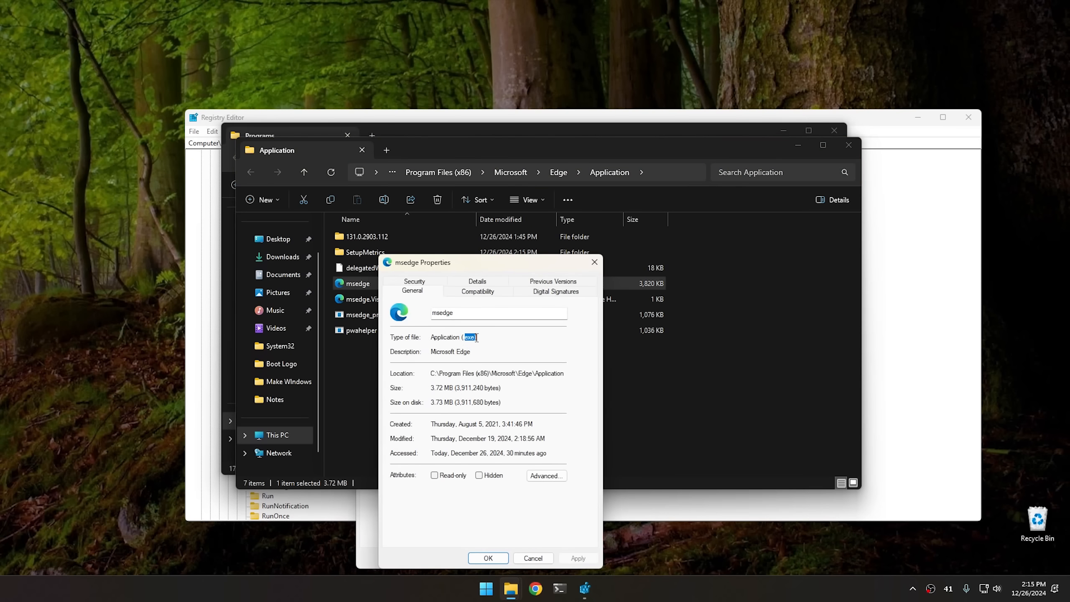
left_click(594, 263)
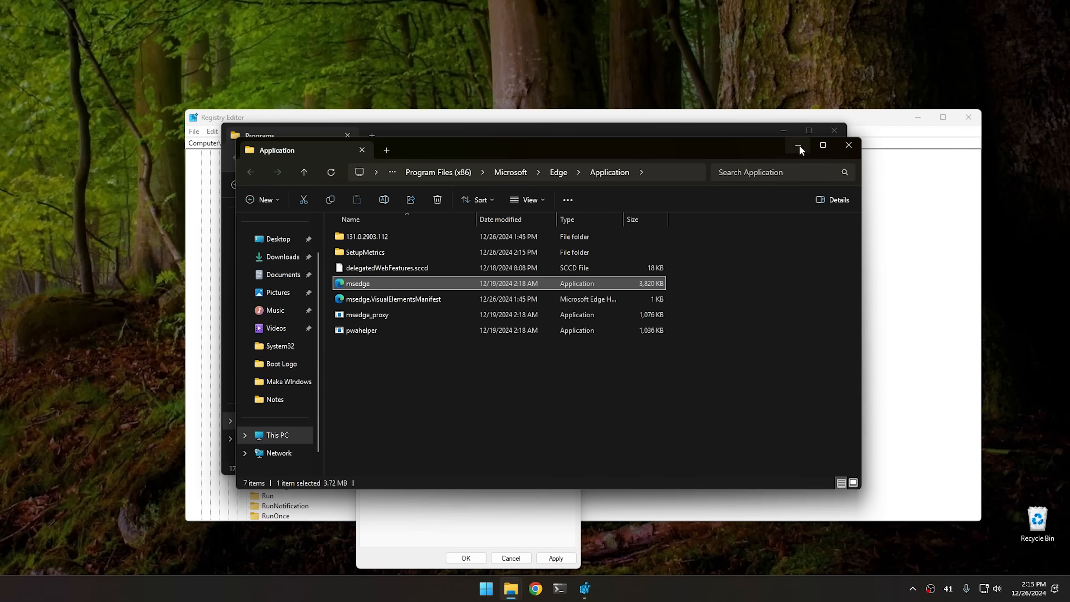
Minimize the Application folder window, and close the Programs folder and the Microsoft Edge shortcut properties.
left_click(798, 144)
left_click(833, 131)
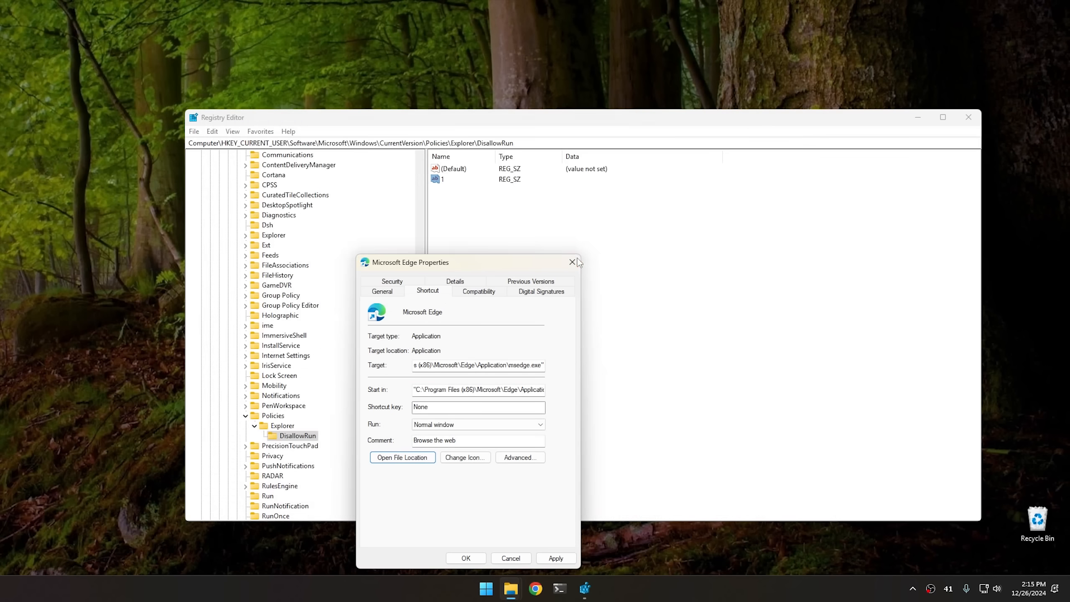
left_click(572, 261)
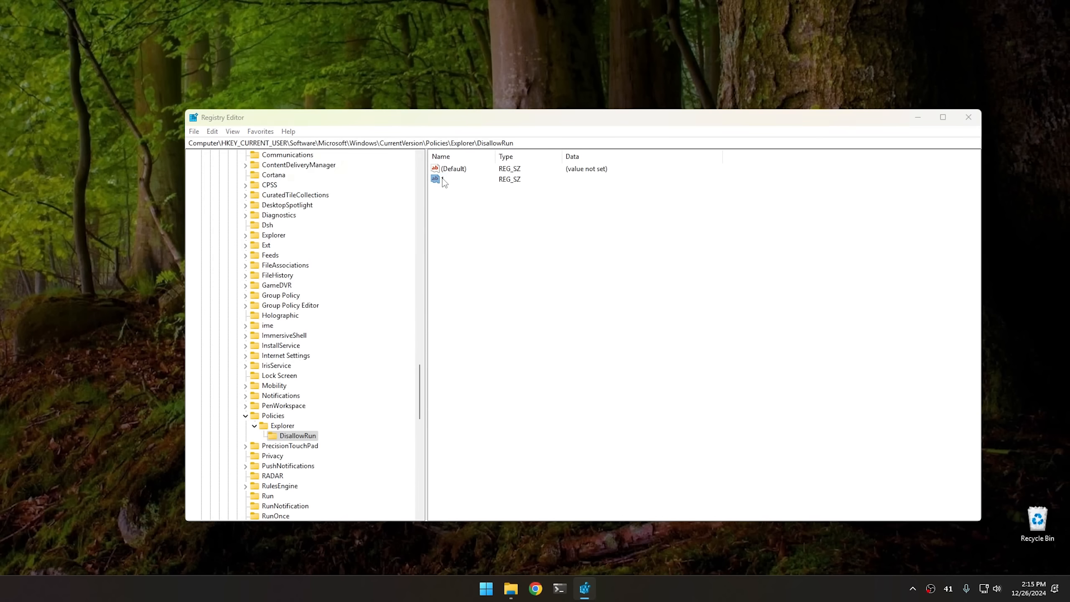
Set the data of string value 1 in the DisallowRun key to msedge.exe, and close Registry Editor.
double_click(443, 179)
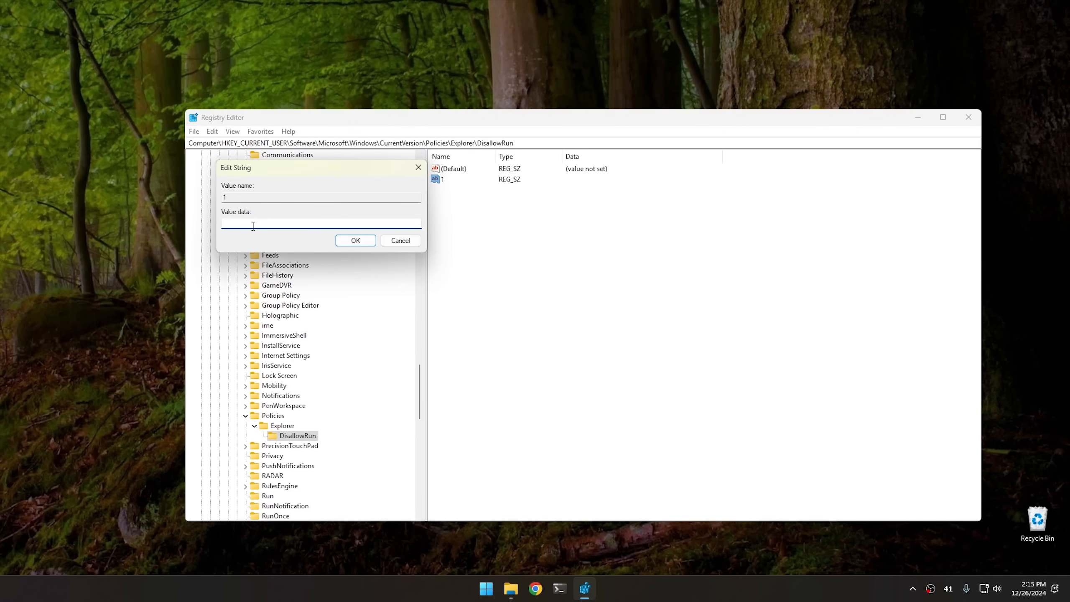
type("msedge.exe")
left_click(355, 241)
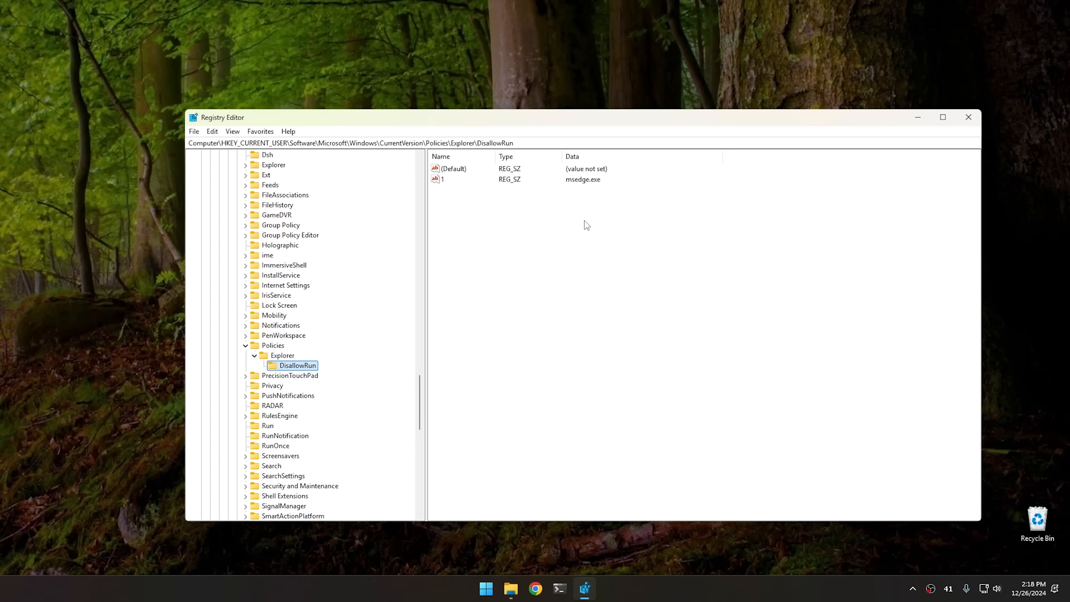
left_click(969, 116)
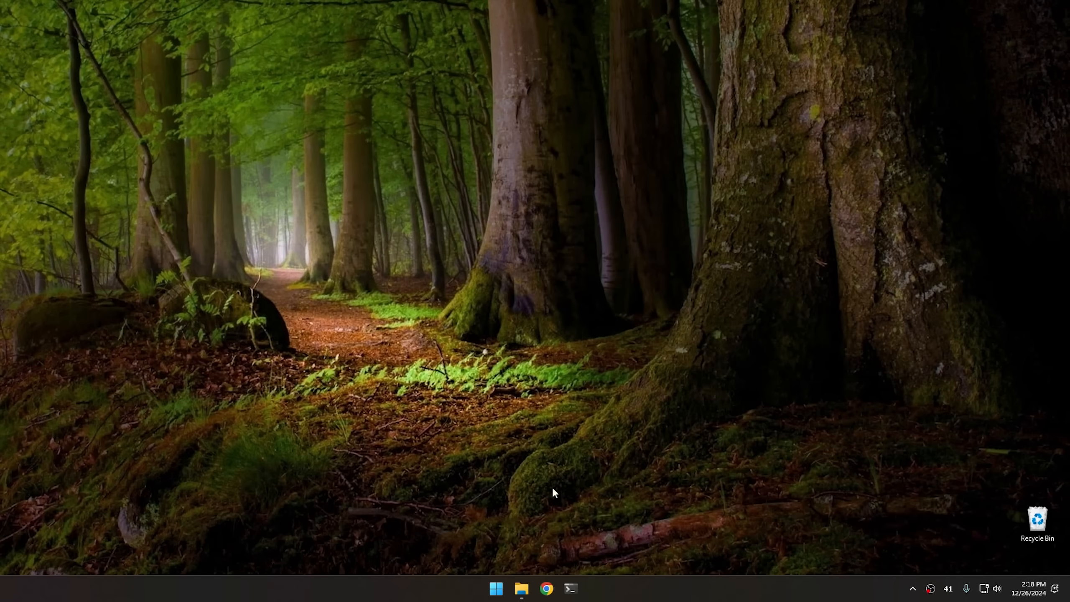
Close the This PC window in File Explorer and open the power options from Start.
left_click(522, 589)
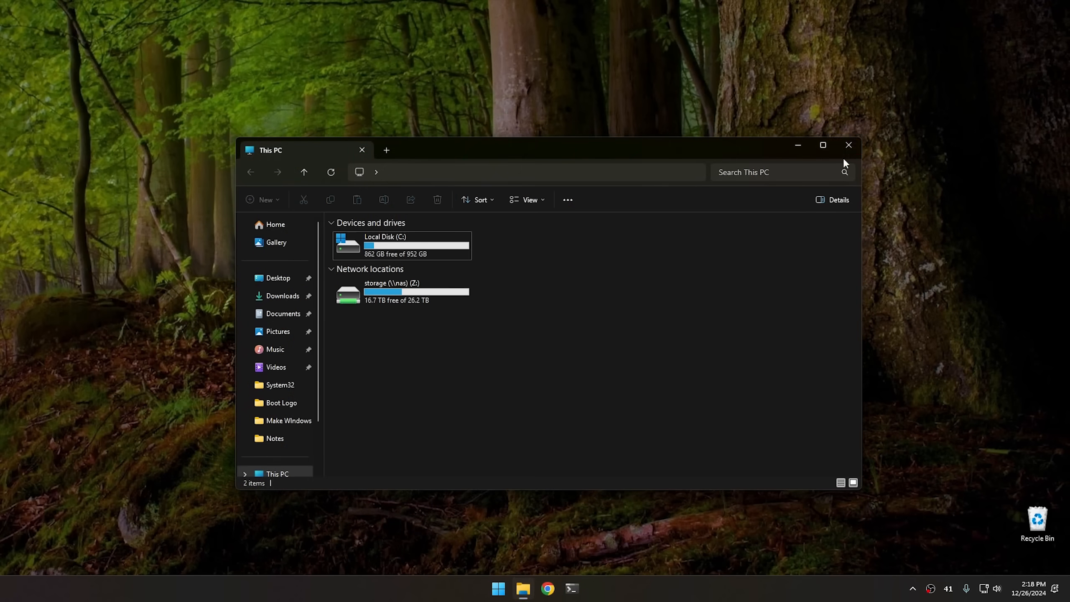
left_click(849, 148)
left_click(499, 587)
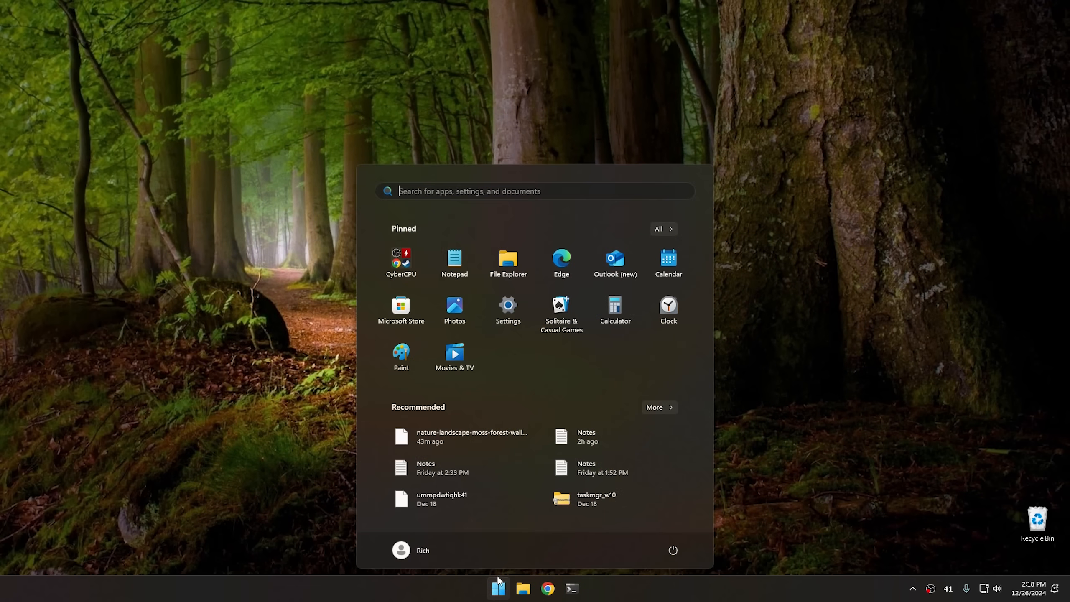
left_click(672, 550)
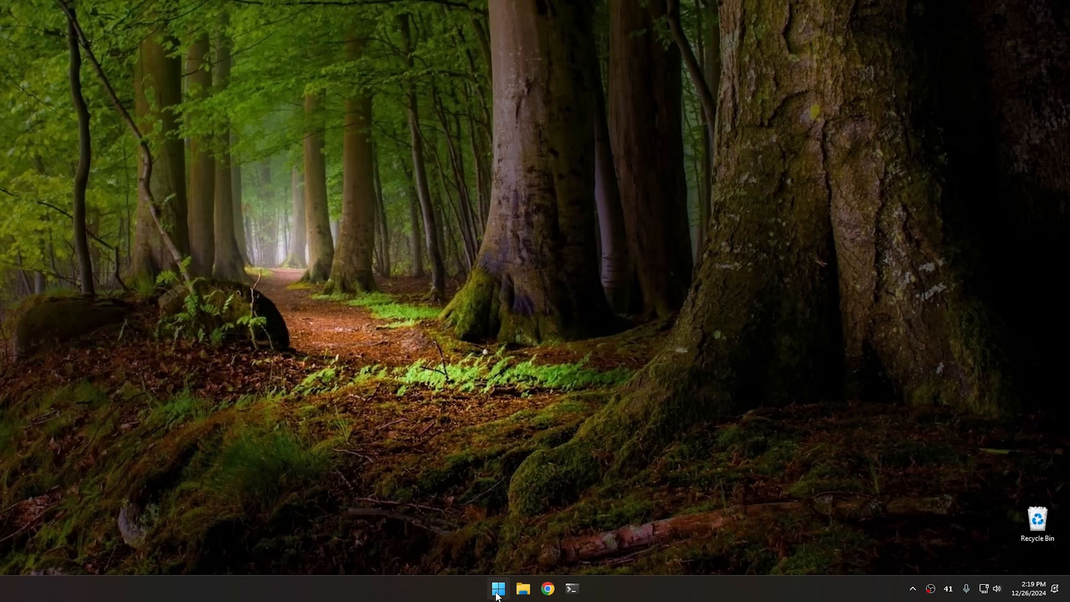
Open the Recovery page in the System section of Windows Settings.
left_click(498, 591)
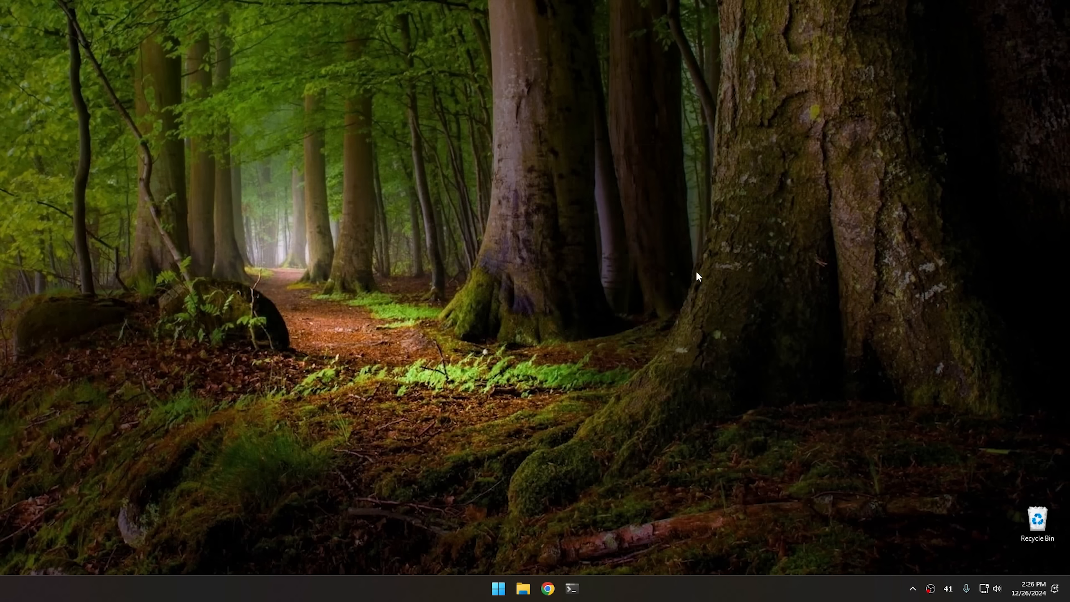
left_click(498, 590)
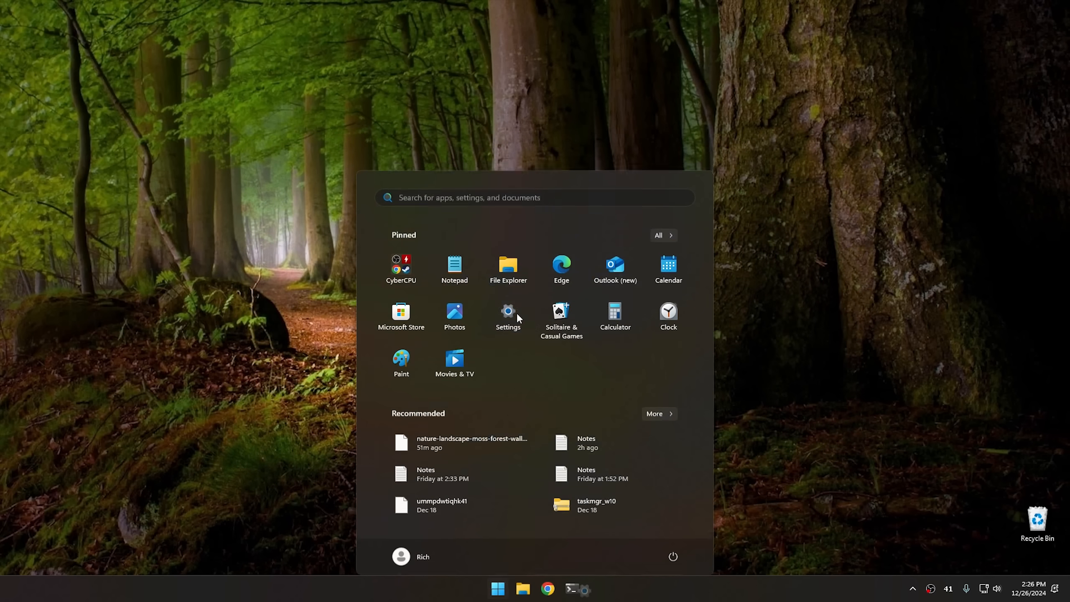
left_click(517, 313)
left_click(437, 197)
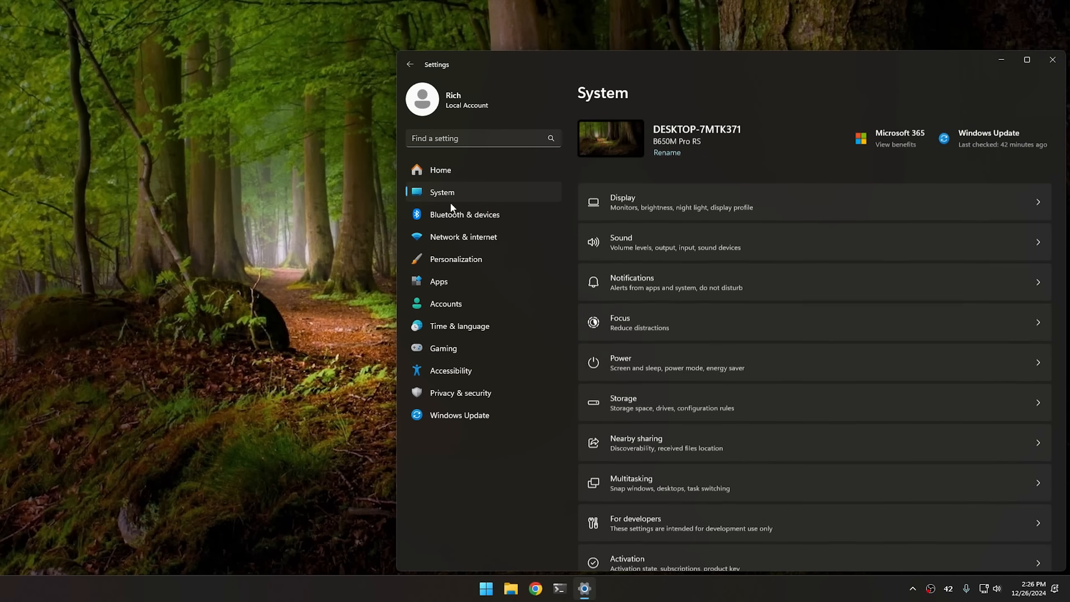
scroll(792, 457, "down", 2)
scroll(775, 461, "down", 2)
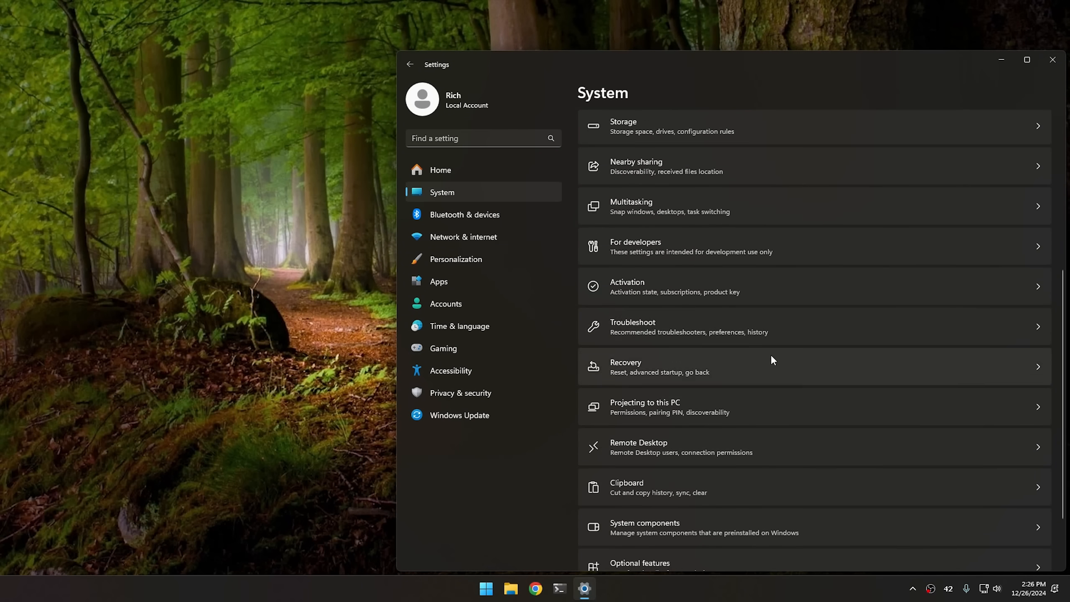
left_click(644, 367)
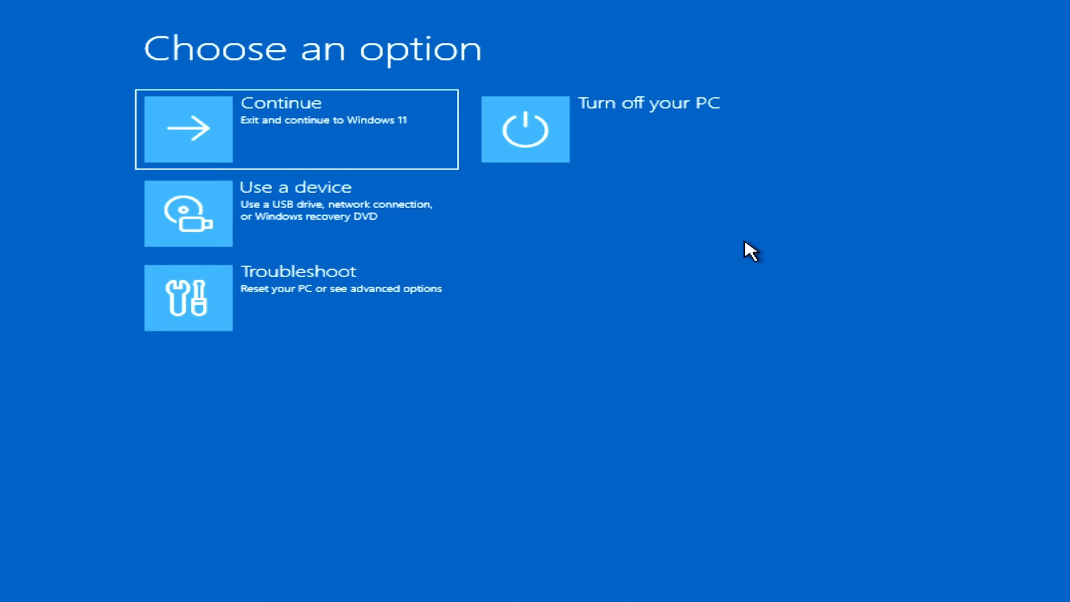
Open Command Prompt from the recovery environment's advanced troubleshooting options and run regedit to launch Registry Editor.
left_click(302, 297)
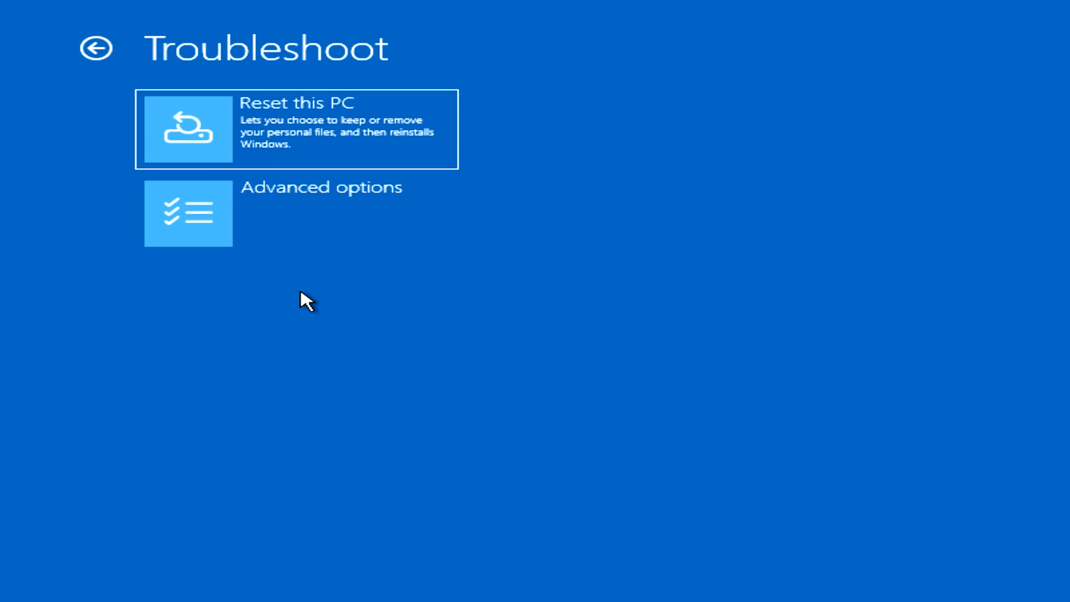
left_click(287, 231)
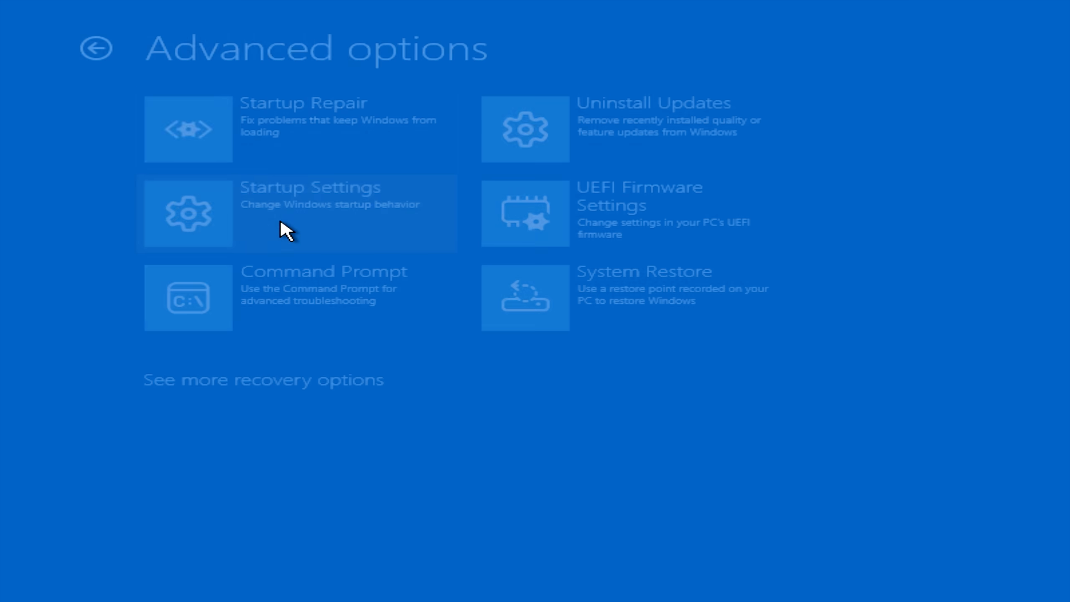
left_click(339, 301)
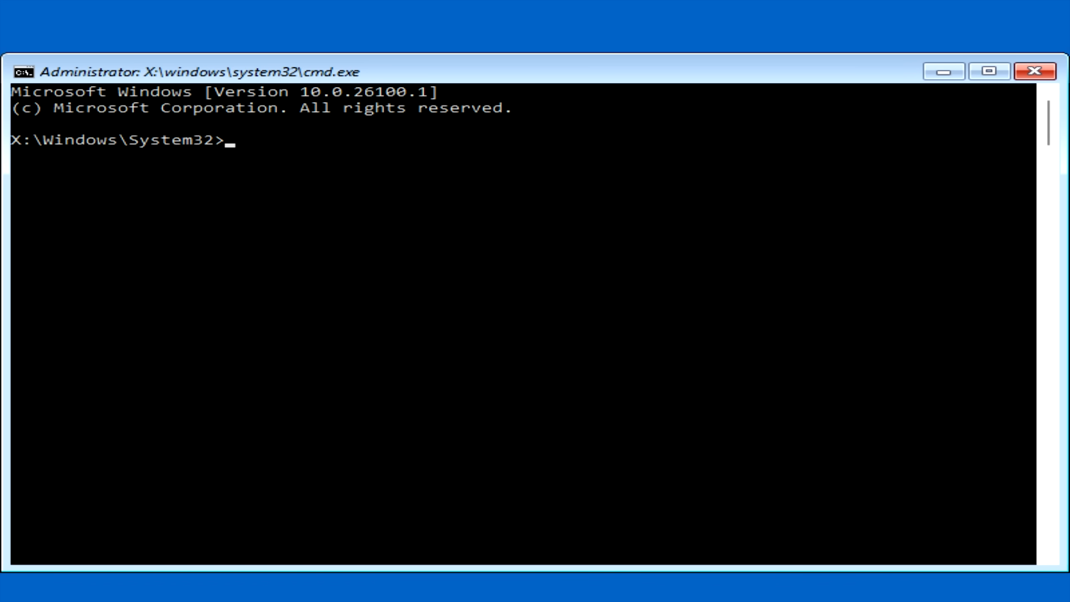
type("regedit")
key("Return")
left_click_drag(439, 102, 425, 92)
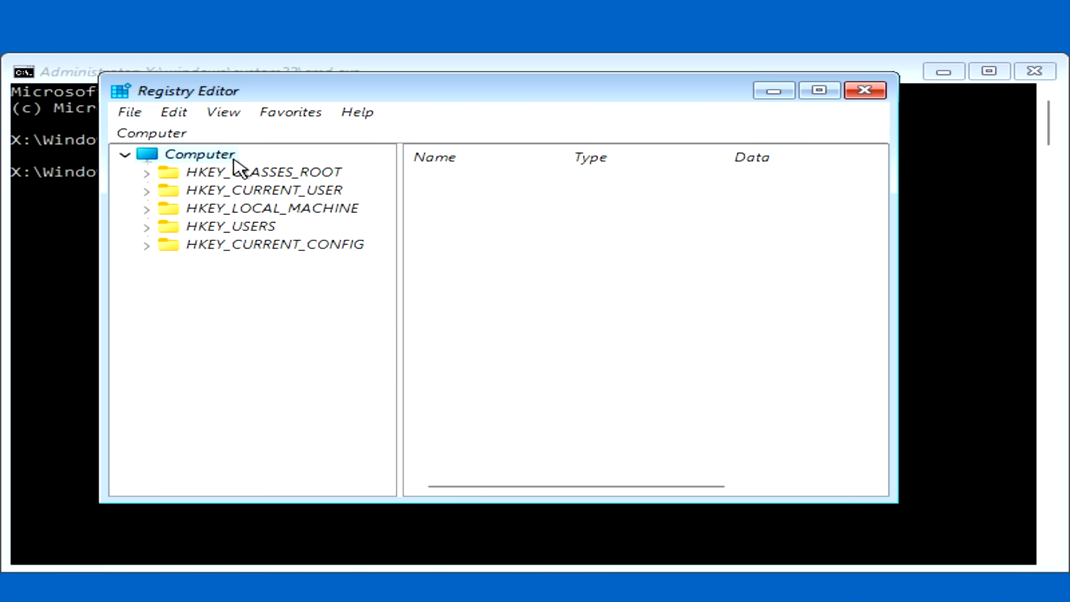
Check the subkeys under HKEY_CURRENT_USER and collapse it, and expand HKEY_USERS.
double_click(257, 191)
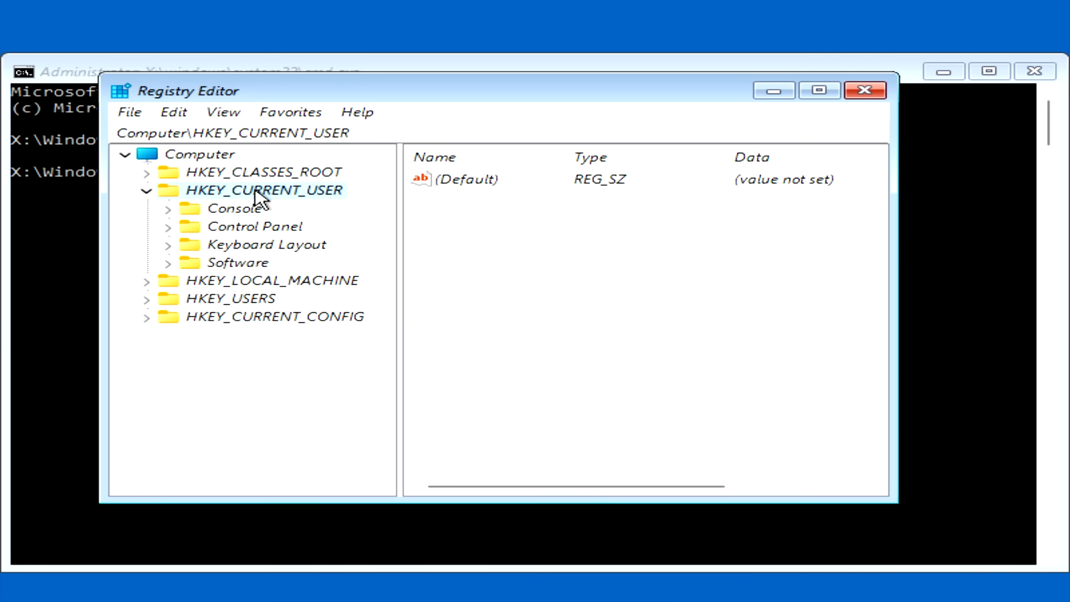
double_click(255, 193)
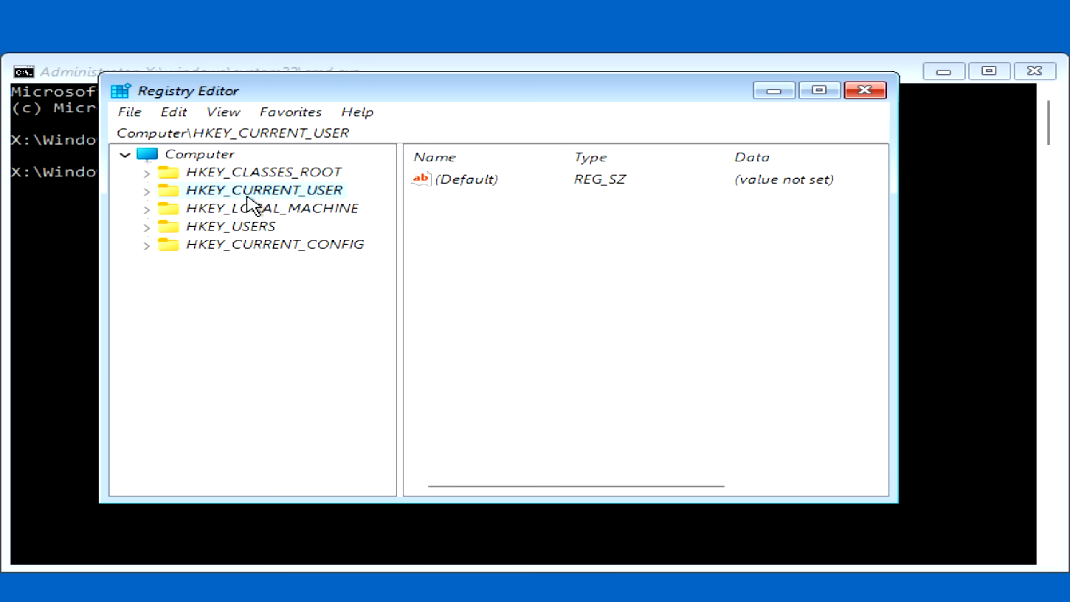
double_click(219, 230)
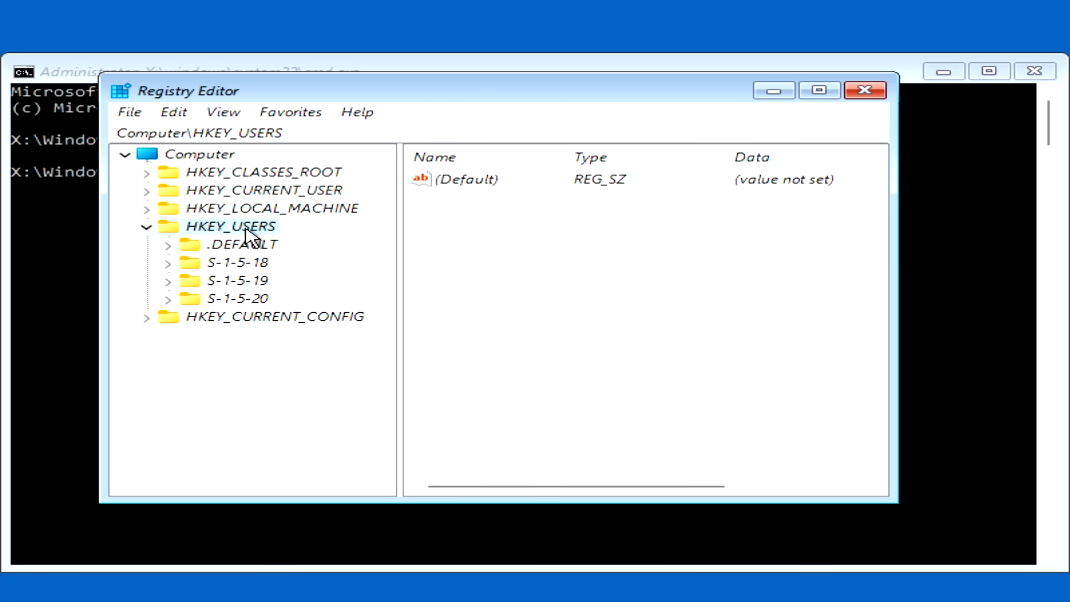
Load the ntuser.dat hive from the user's profile folder into HKEY_USERS, entering the user's name as the key name.
left_click(128, 115)
left_click(184, 192)
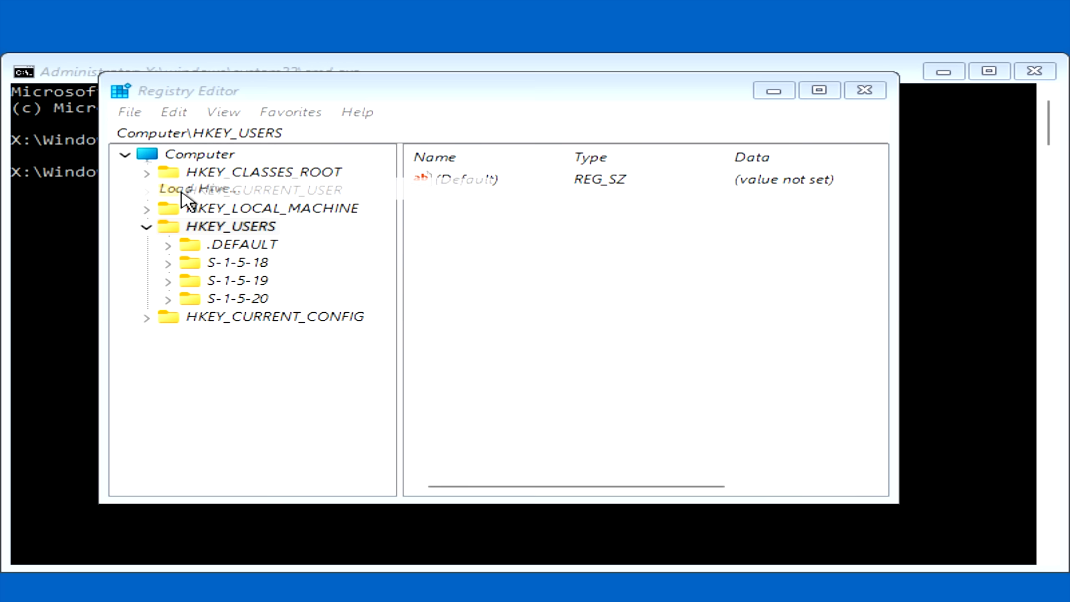
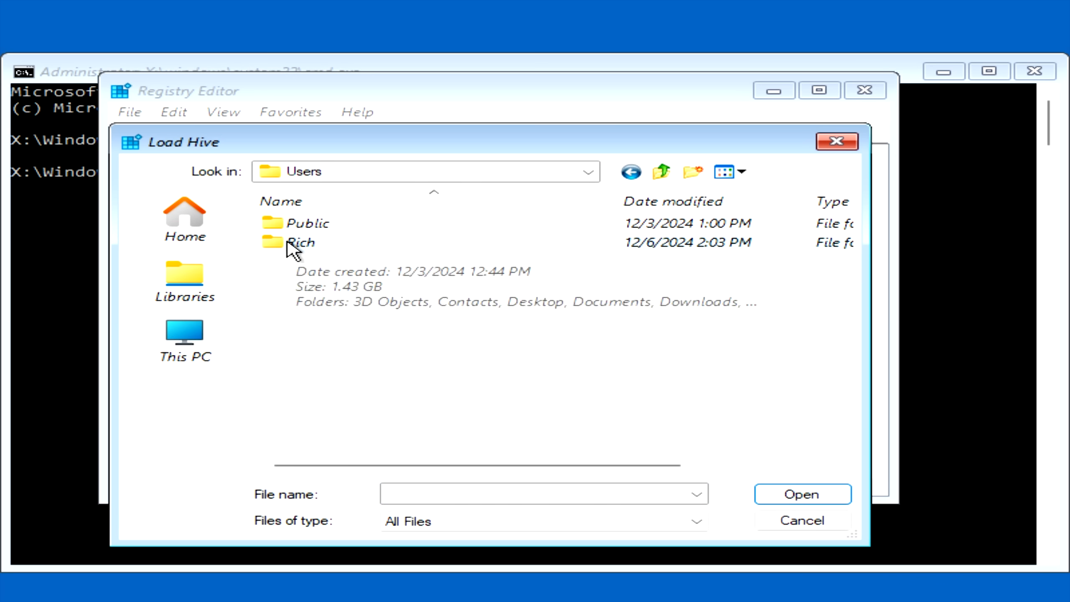
double_click(290, 244)
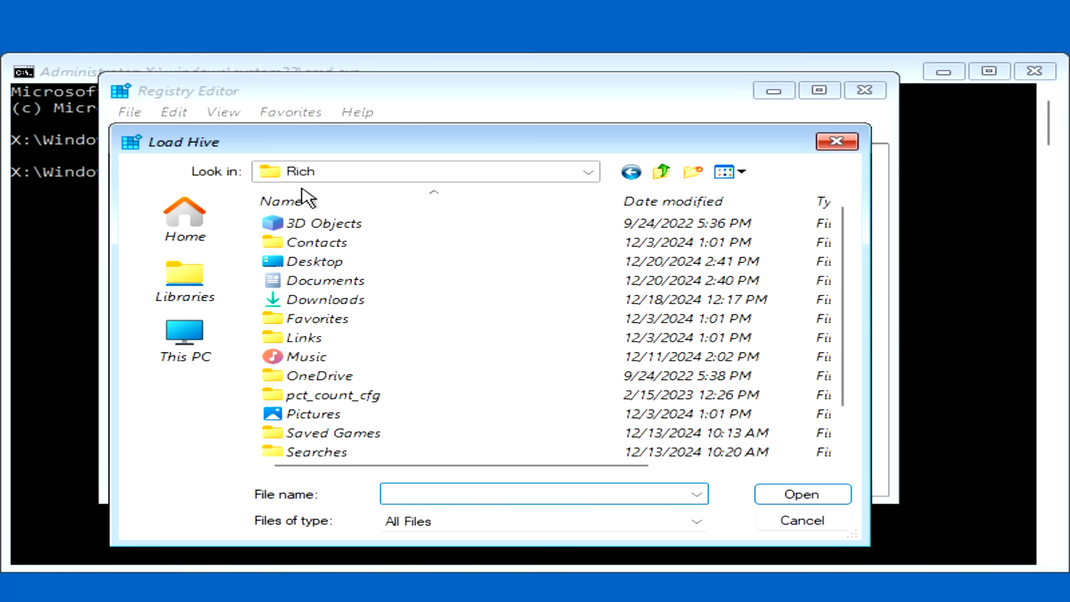
scroll(443, 373, "down", 1)
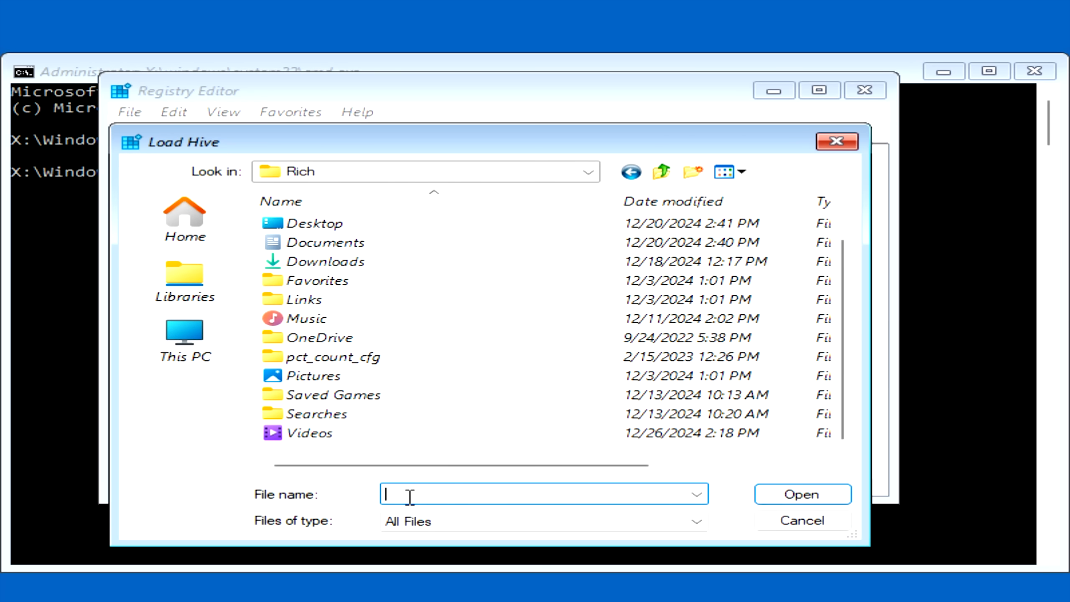
type("ntuser.dat")
key("Return")
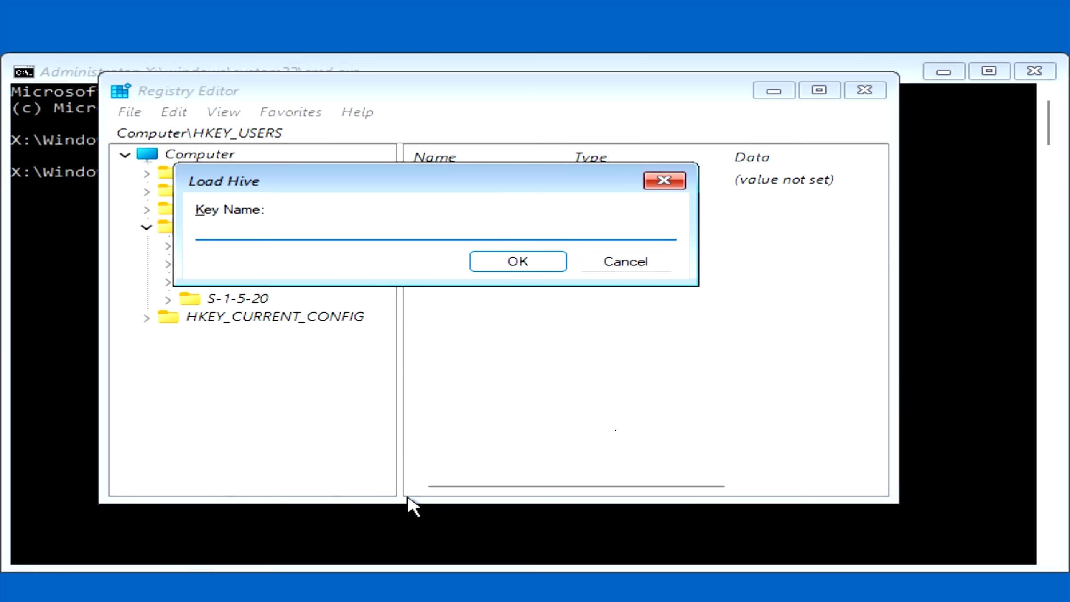
type("Rich")
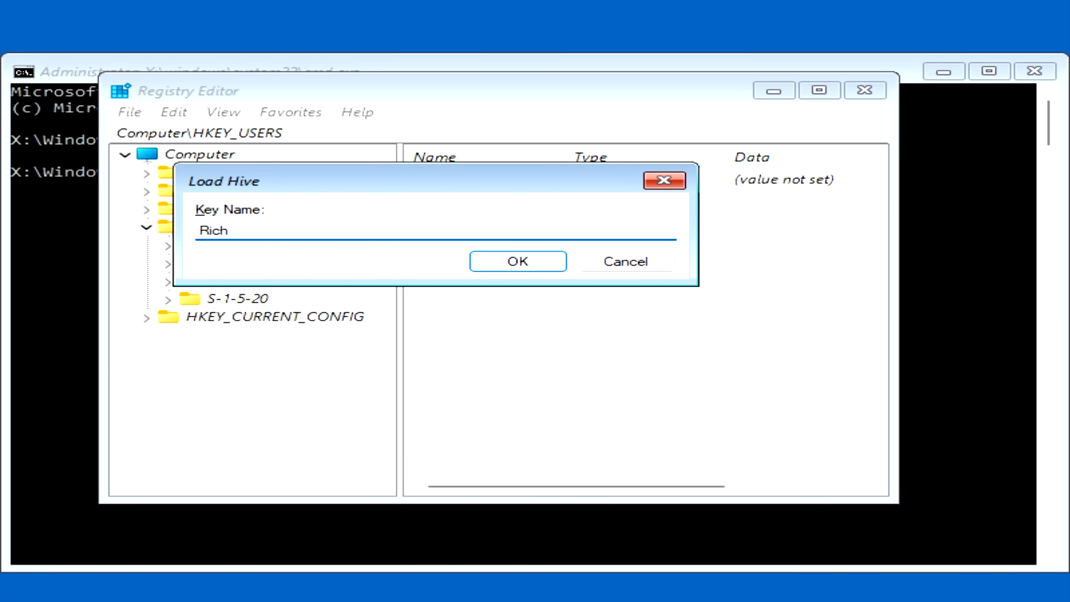
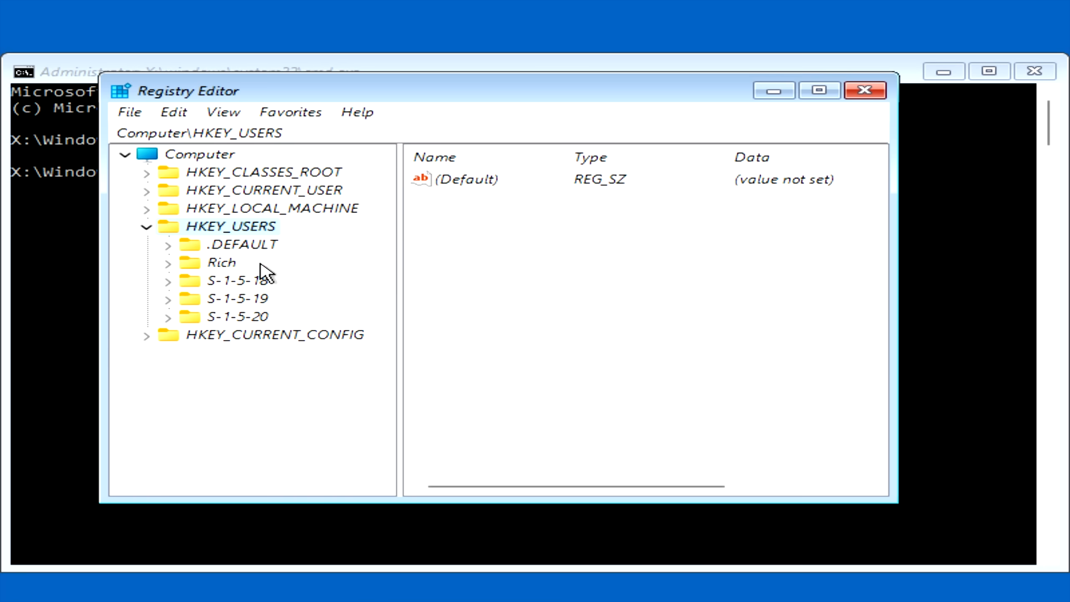
Expand the loaded user hive down to Software\Microsoft\Windows\CurrentVersion\Policies.
left_click(221, 265)
double_click(212, 264)
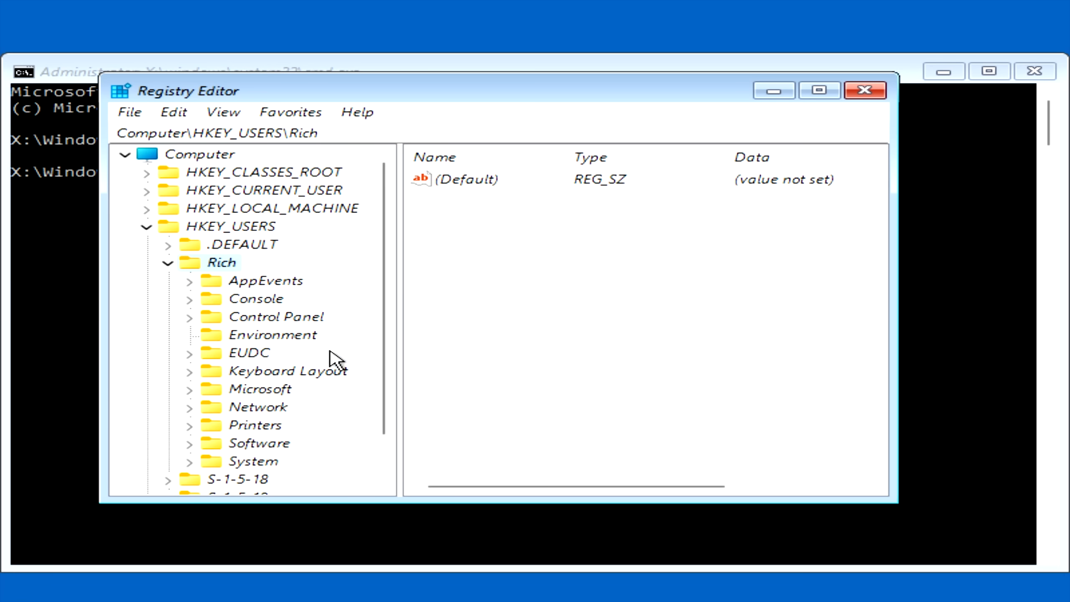
double_click(260, 444)
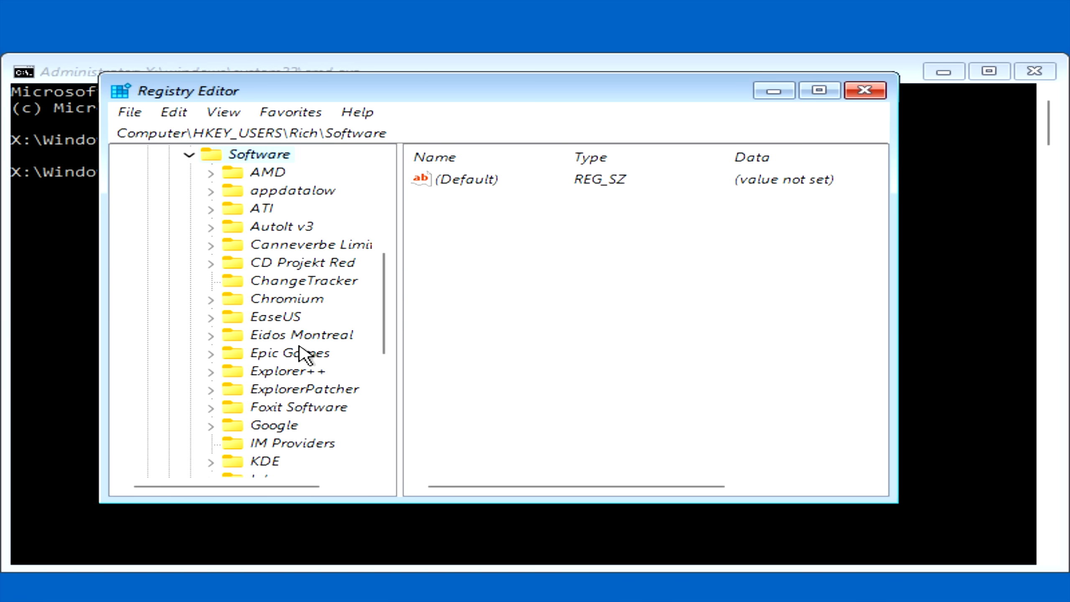
scroll(304, 353, "down", 4)
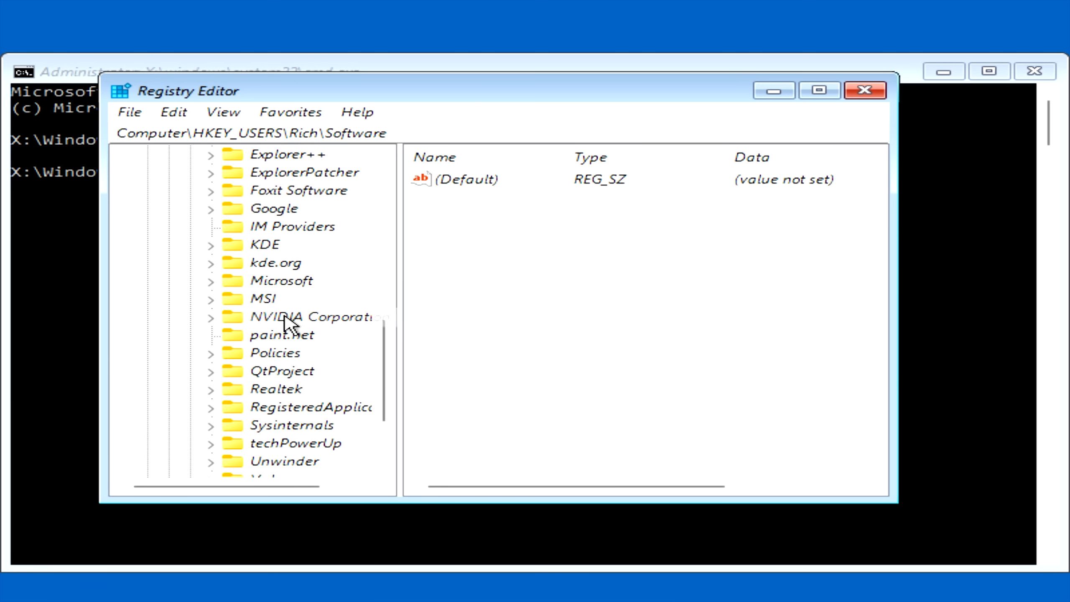
double_click(293, 281)
scroll(325, 299, "down", 12)
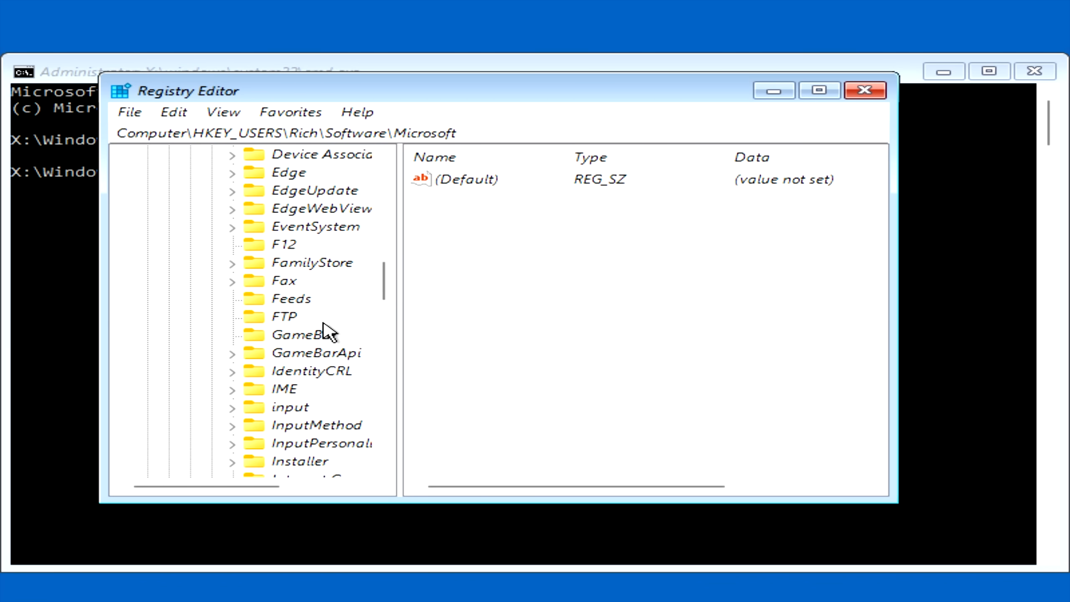
scroll(327, 353, "down", 11)
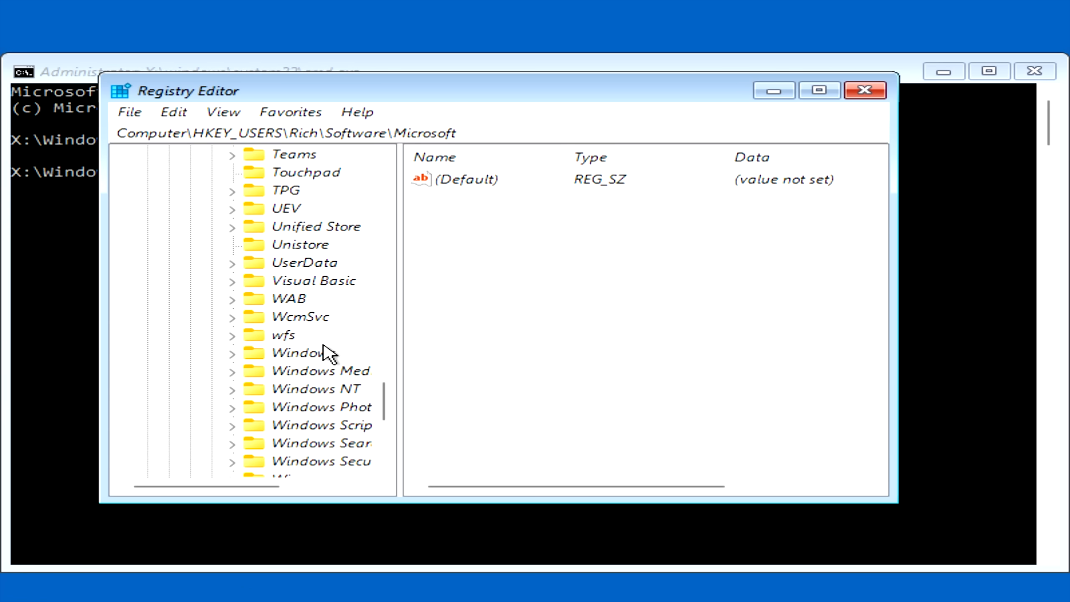
double_click(304, 354)
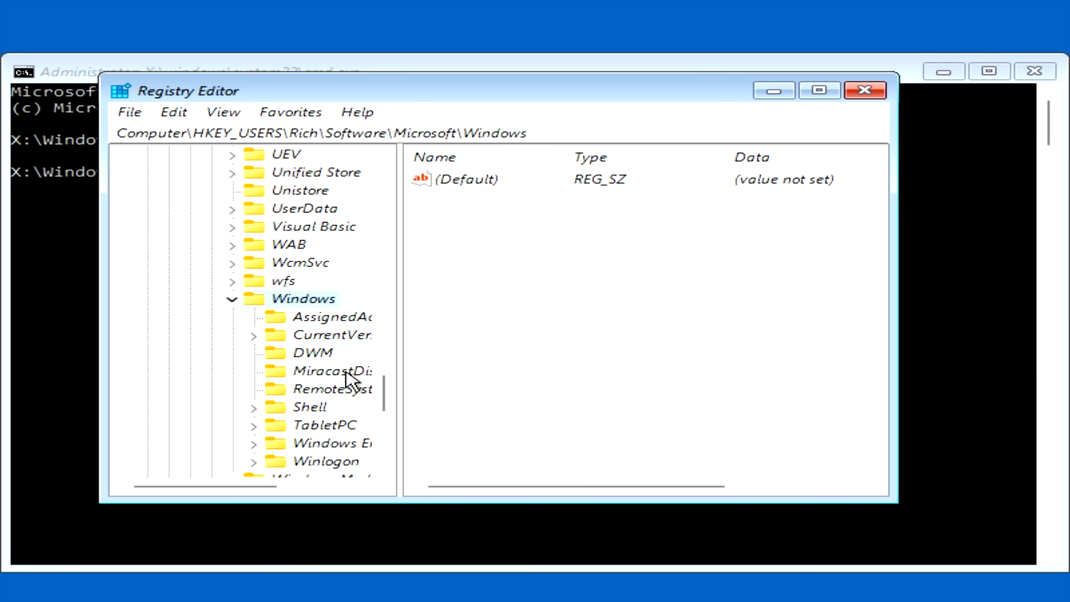
double_click(327, 338)
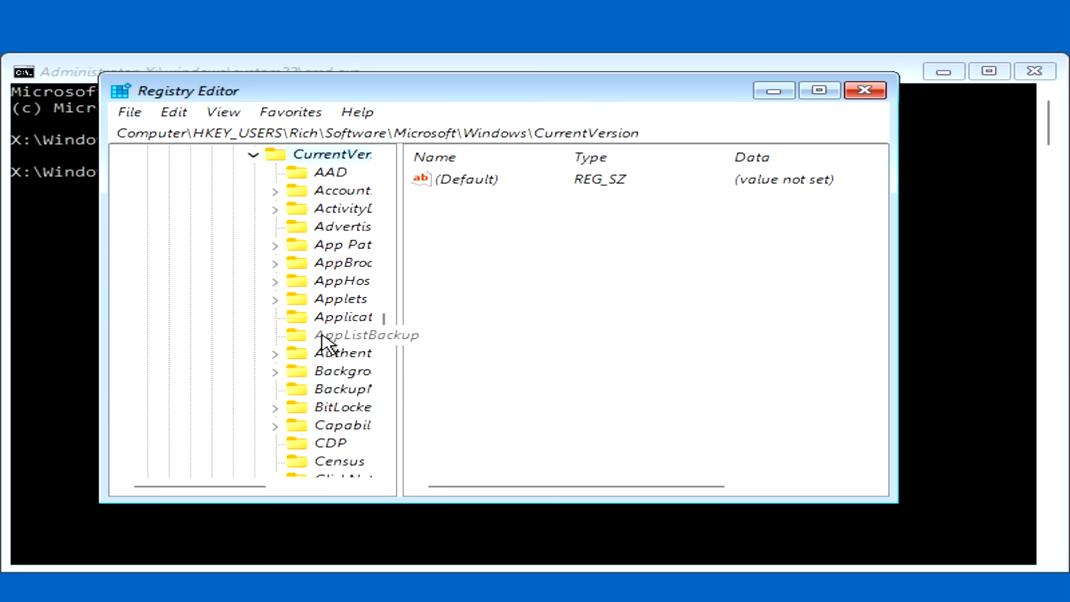
scroll(324, 339, "down", 9)
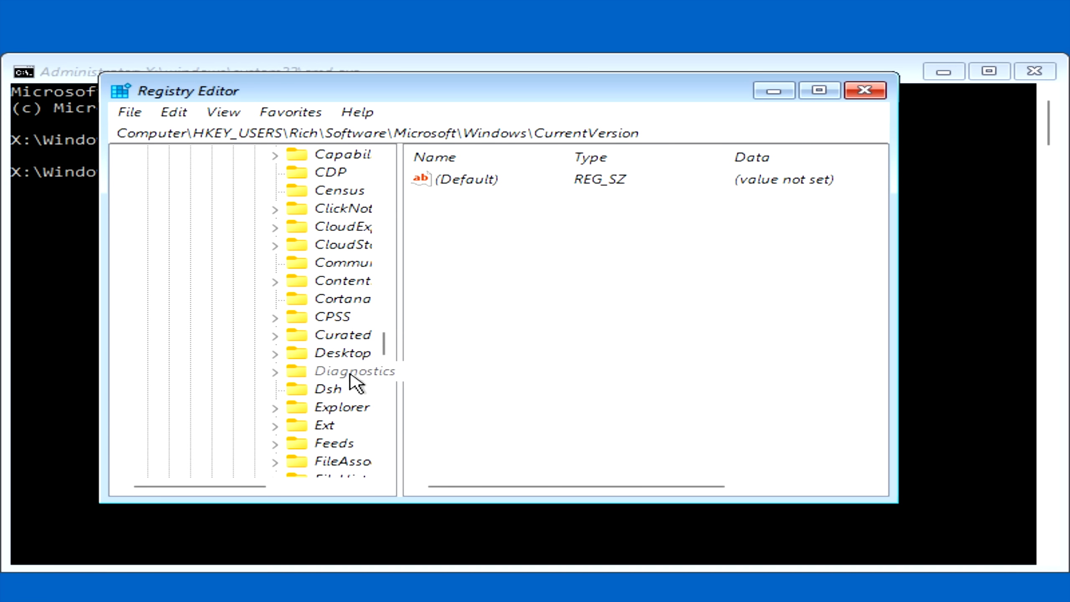
scroll(350, 375, "down", 3)
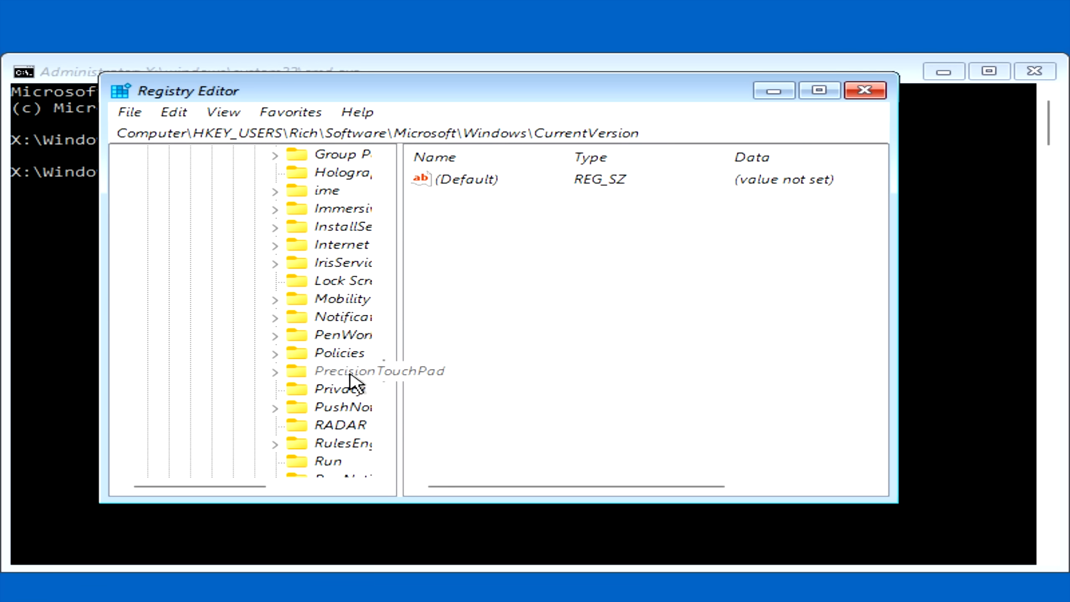
double_click(339, 353)
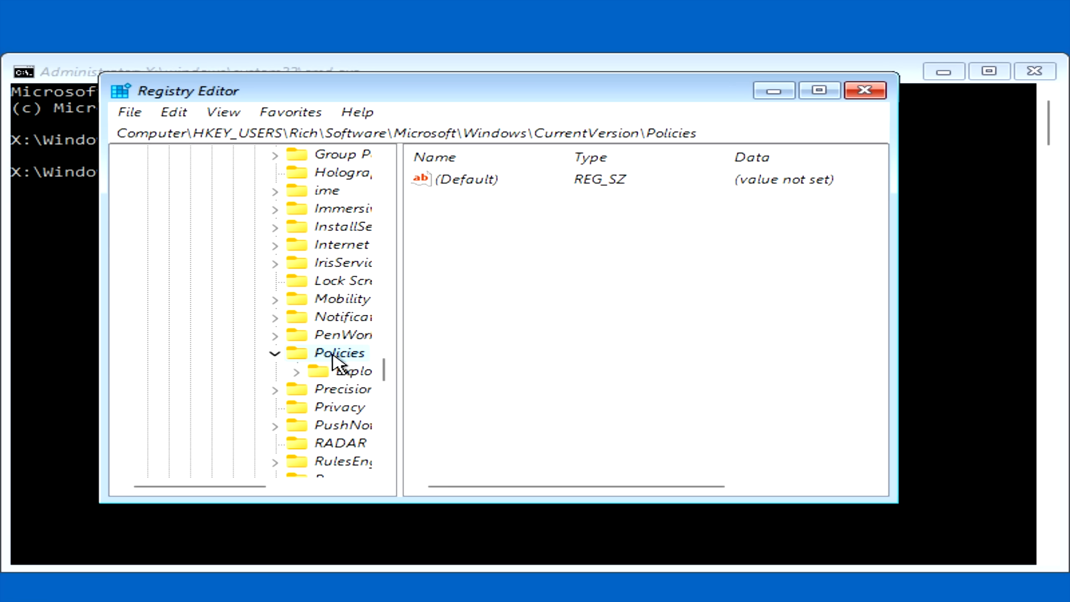
Expand Policies\Explorer in the loaded hive and delete the value blocking regedit.exe from its DisallowRun key.
double_click(354, 373)
left_click(358, 388)
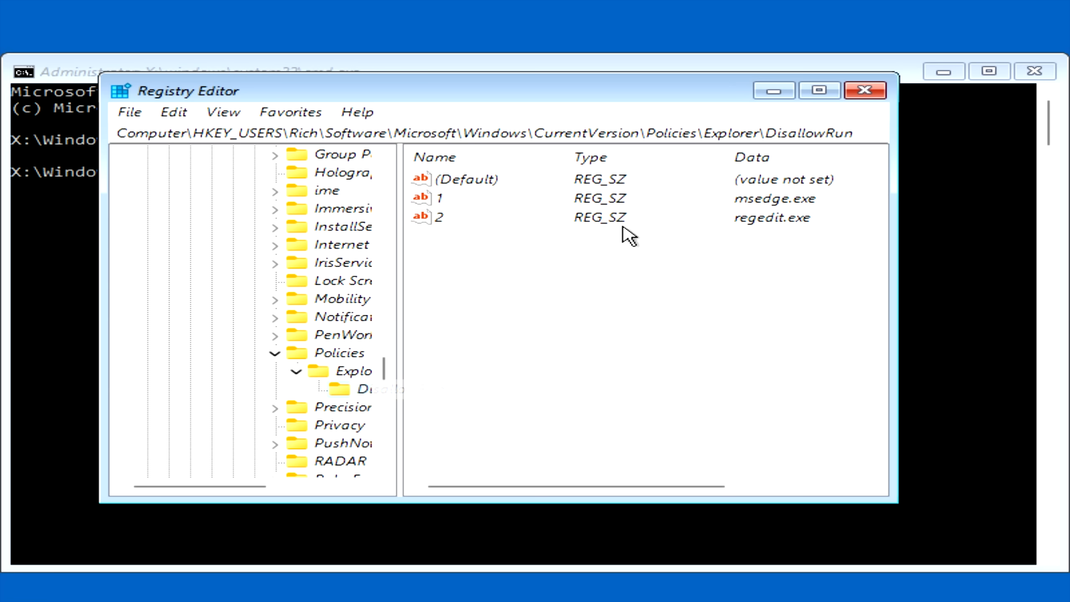
left_click(440, 217)
right_click(440, 218)
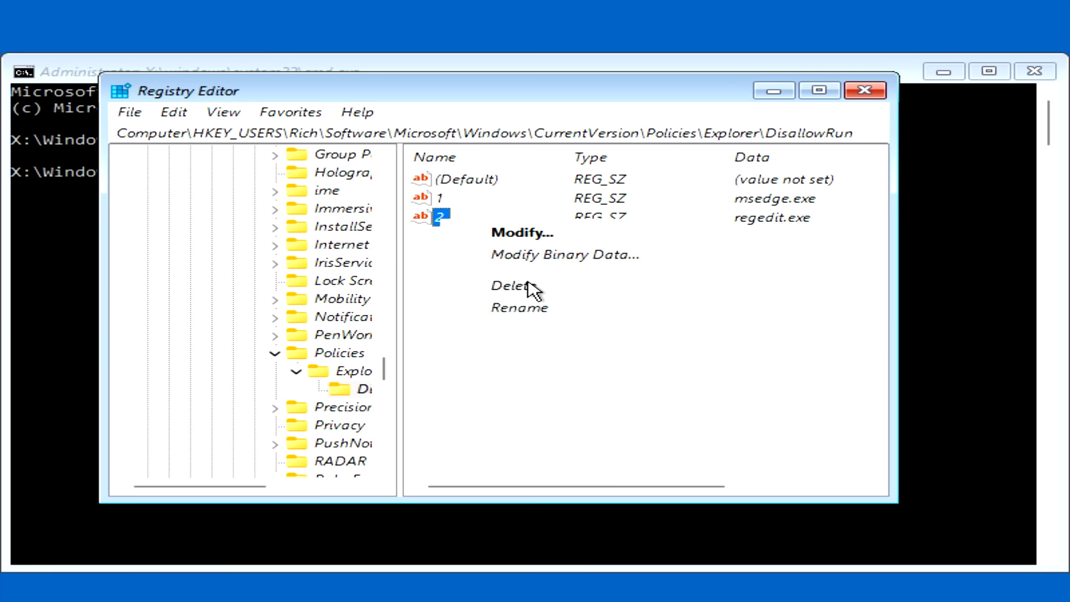
left_click(528, 290)
left_click(725, 311)
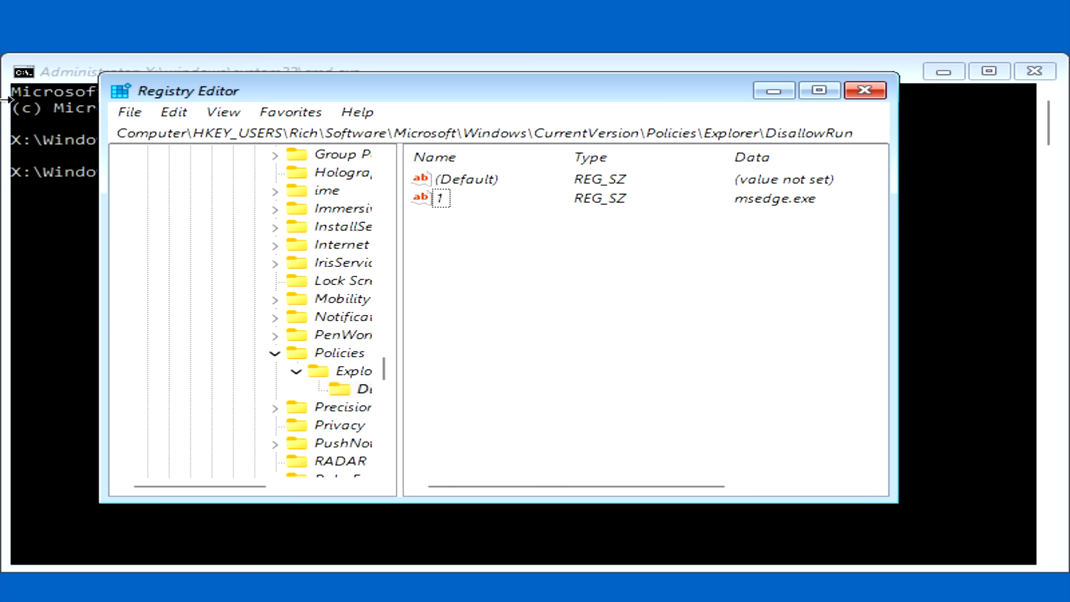
Unload the user's hive from HKEY_USERS, and close Registry Editor and Command Prompt.
left_click_drag(384, 371, 386, 166)
left_click(224, 262)
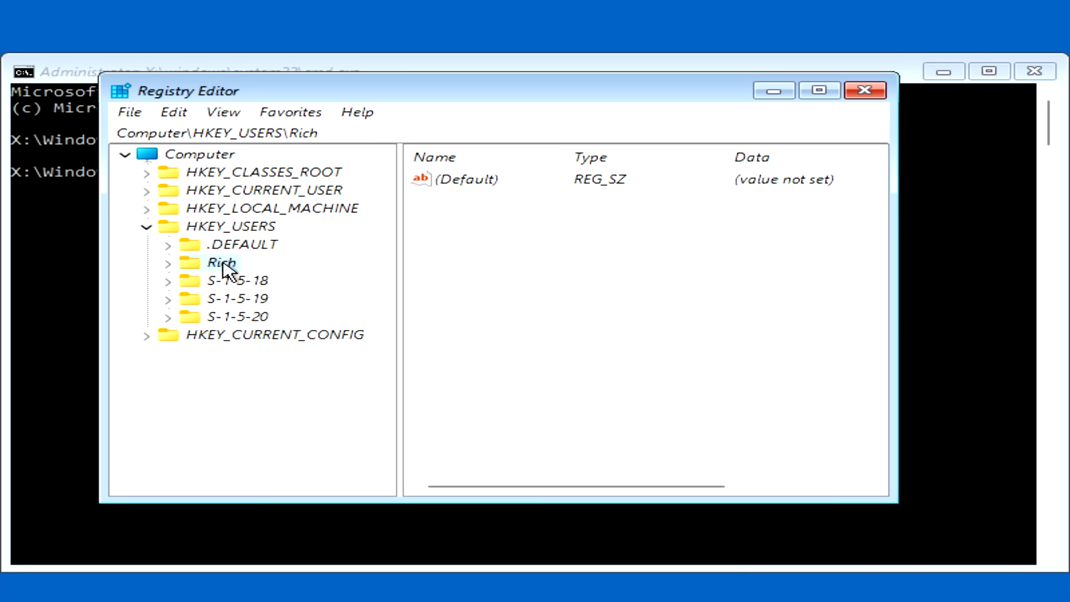
left_click(126, 113)
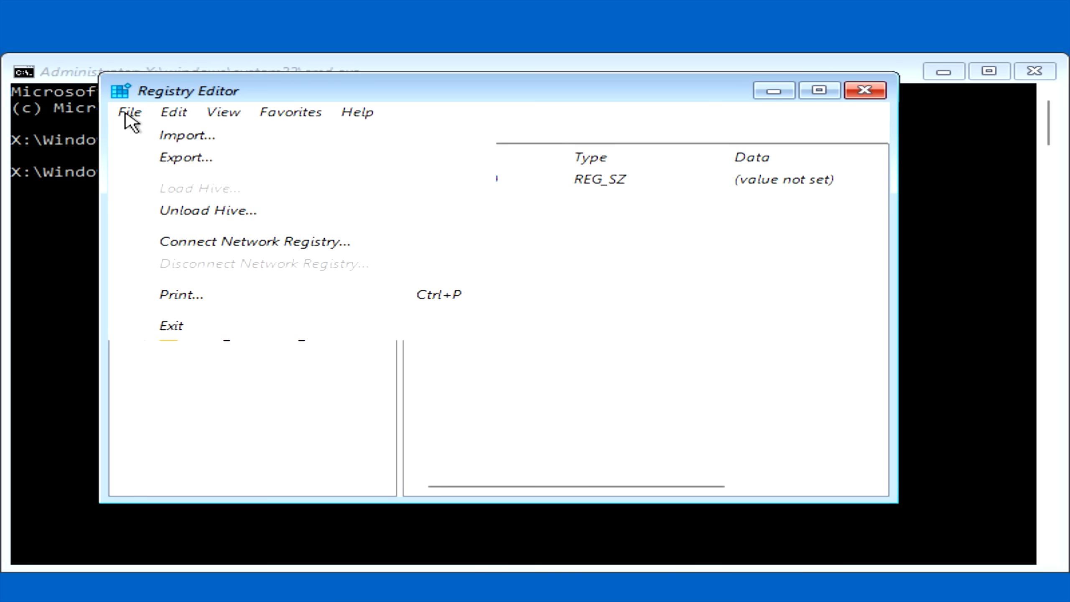
left_click(195, 211)
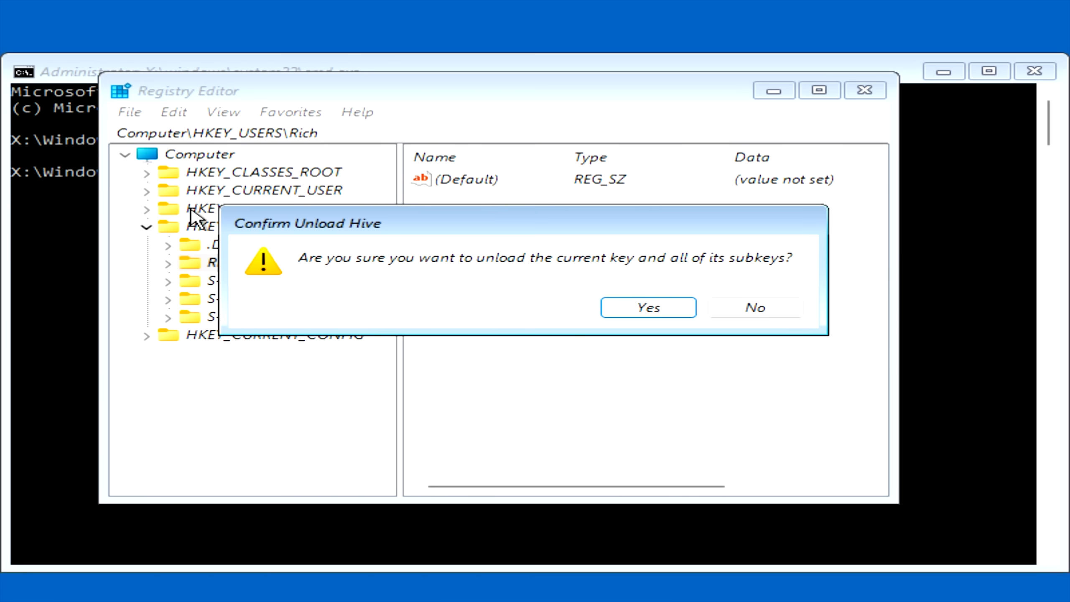
left_click(671, 310)
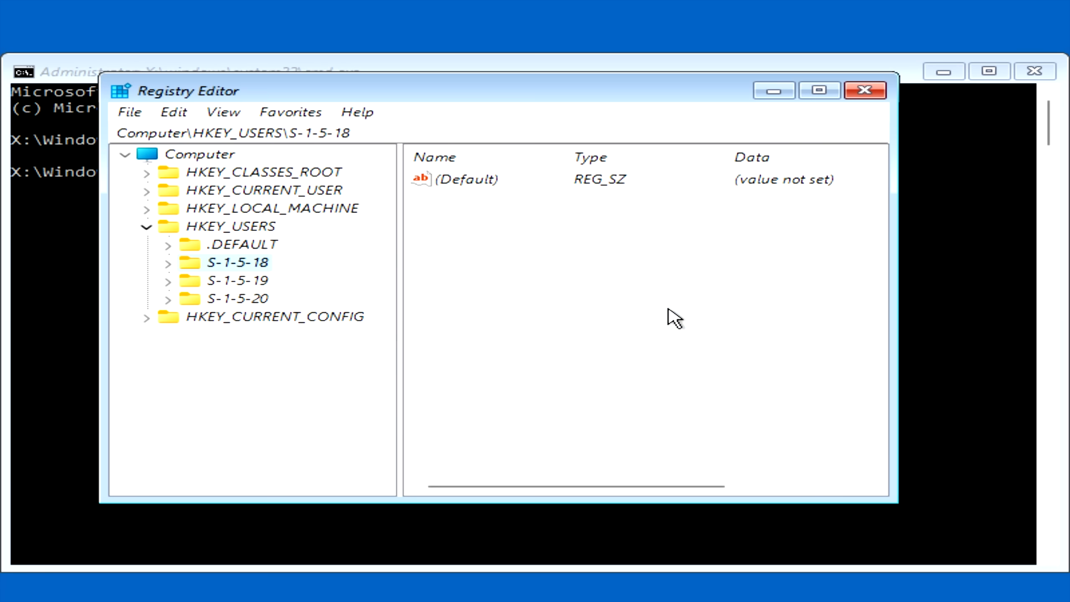
left_click(864, 90)
left_click(1045, 72)
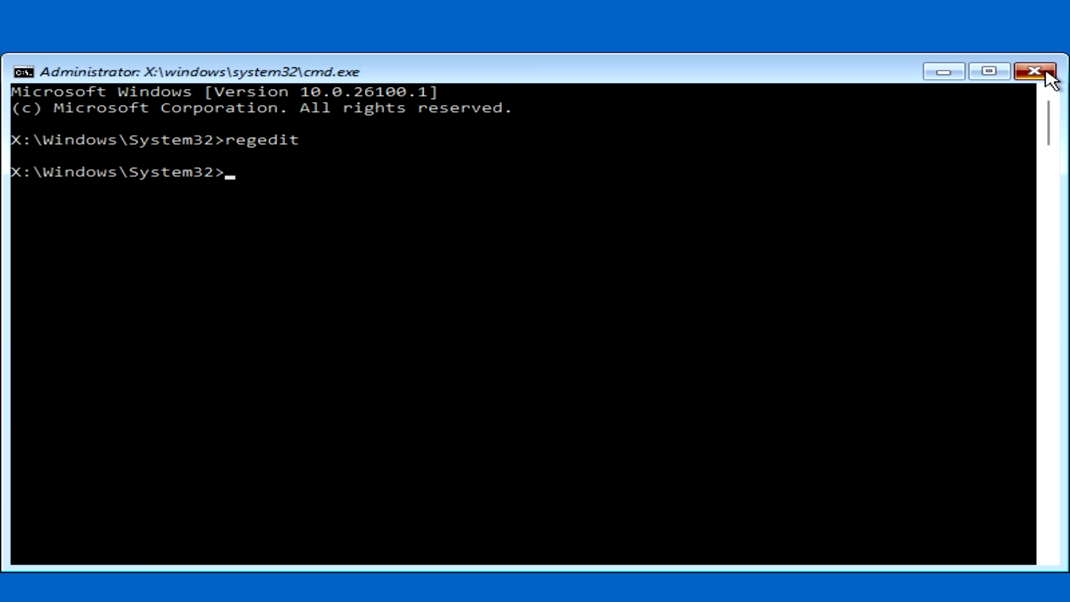
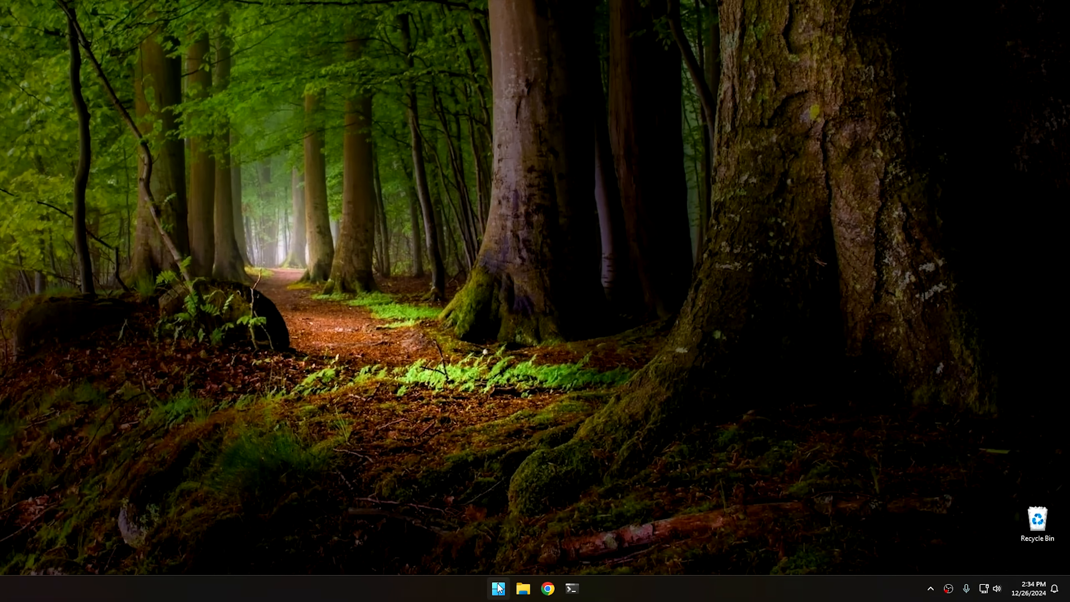
Try to launch Microsoft Edge from the pinned Start apps to test the block.
left_click(499, 588)
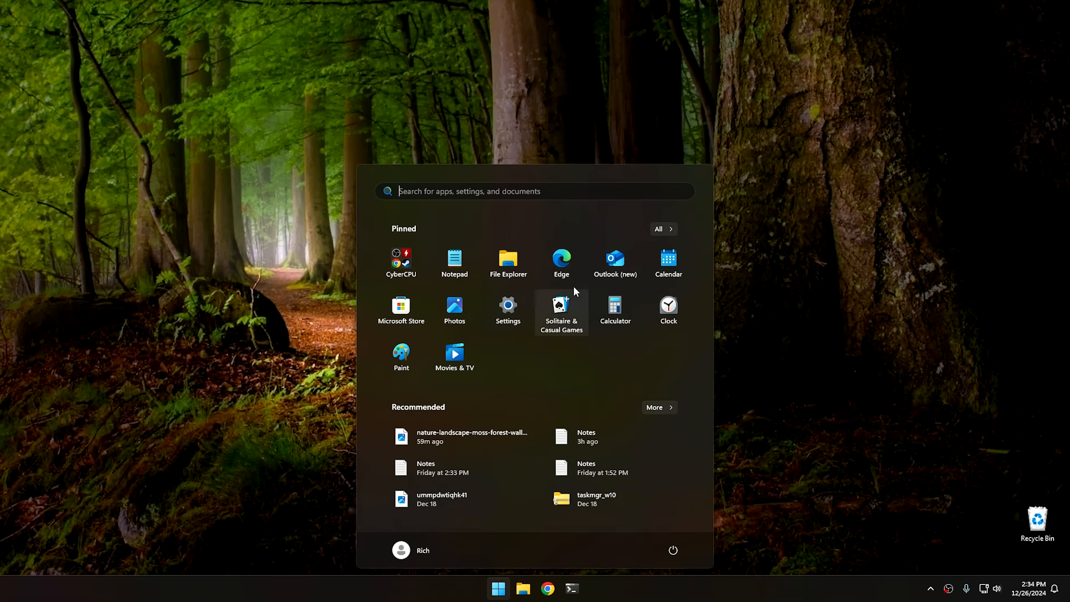
left_click(565, 274)
left_click(565, 273)
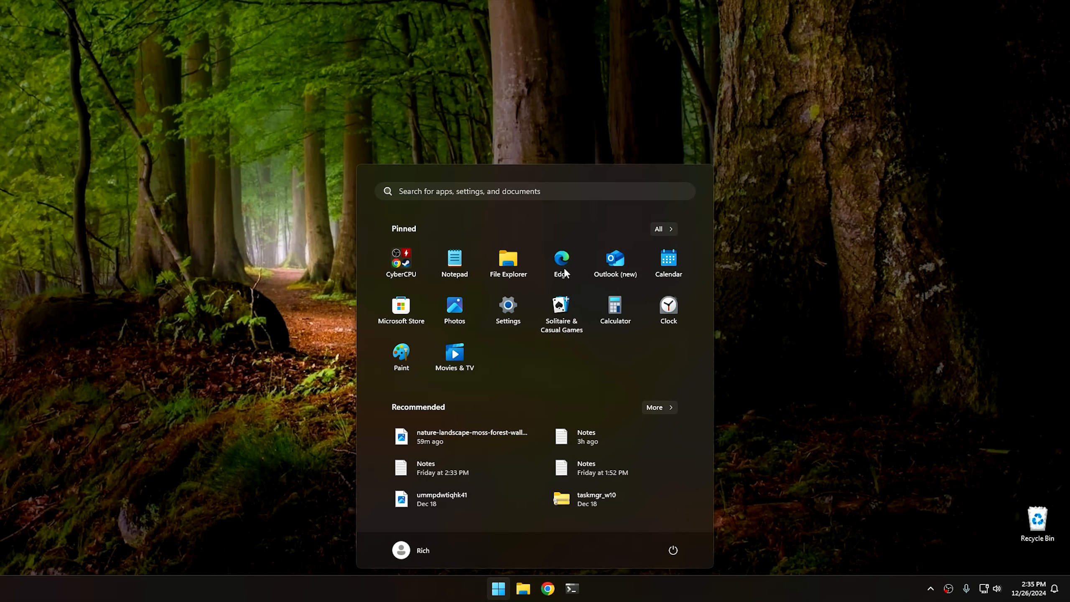
left_click(565, 274)
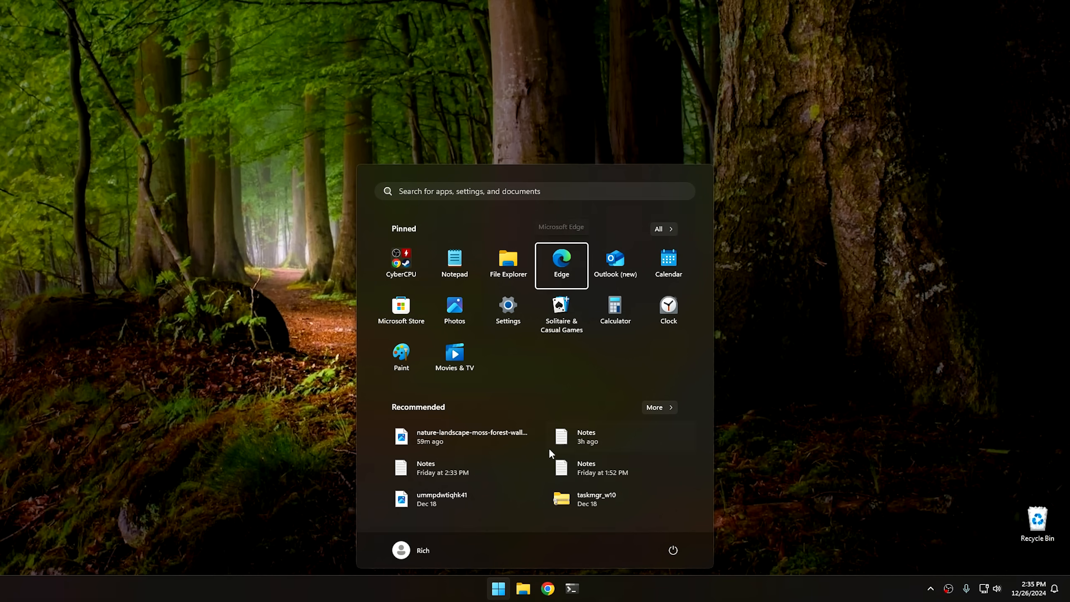
Search for "reg", open Registry Editor, and allow it to make changes to the device.
left_click(498, 592)
left_click(498, 592)
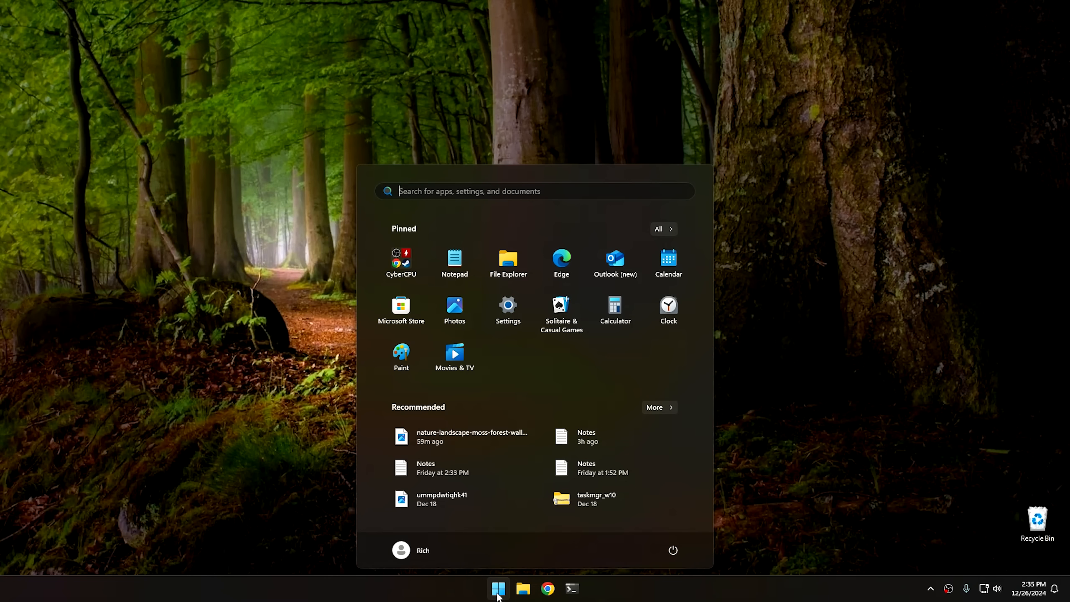
type("reg")
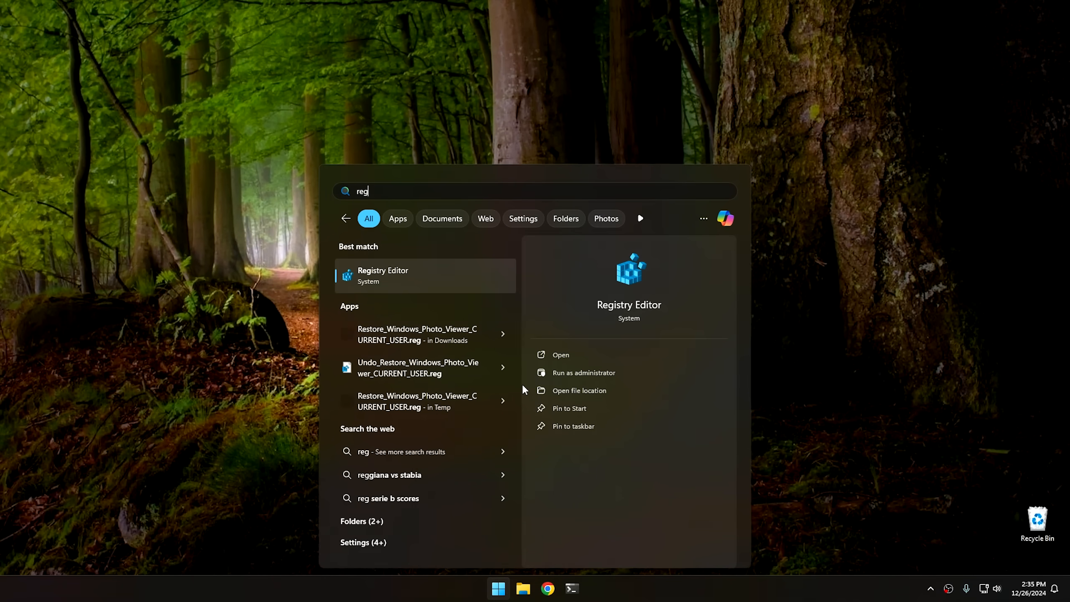
left_click(391, 286)
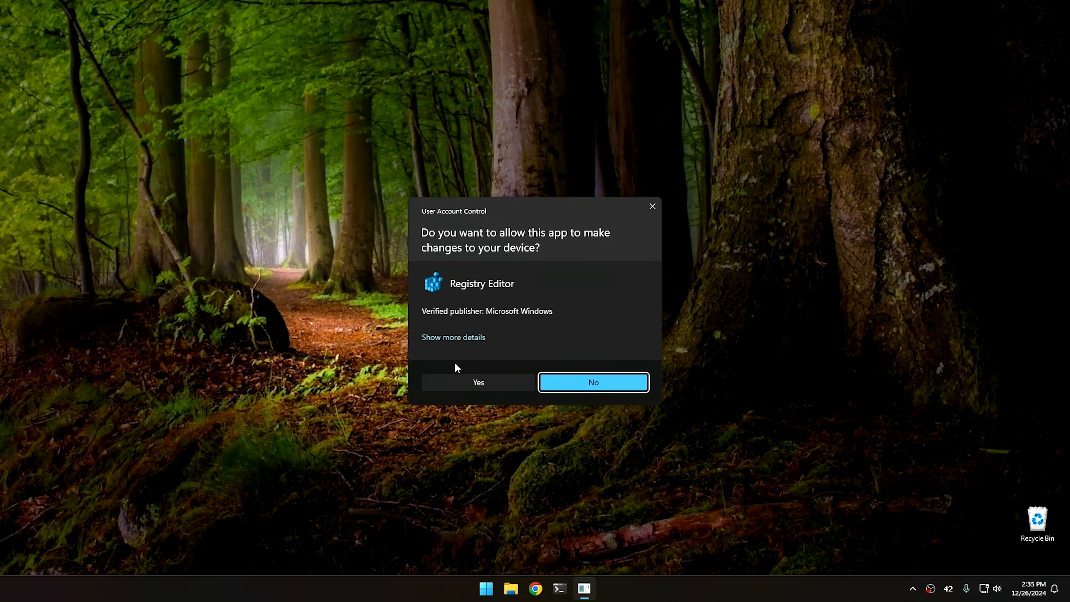
left_click(468, 382)
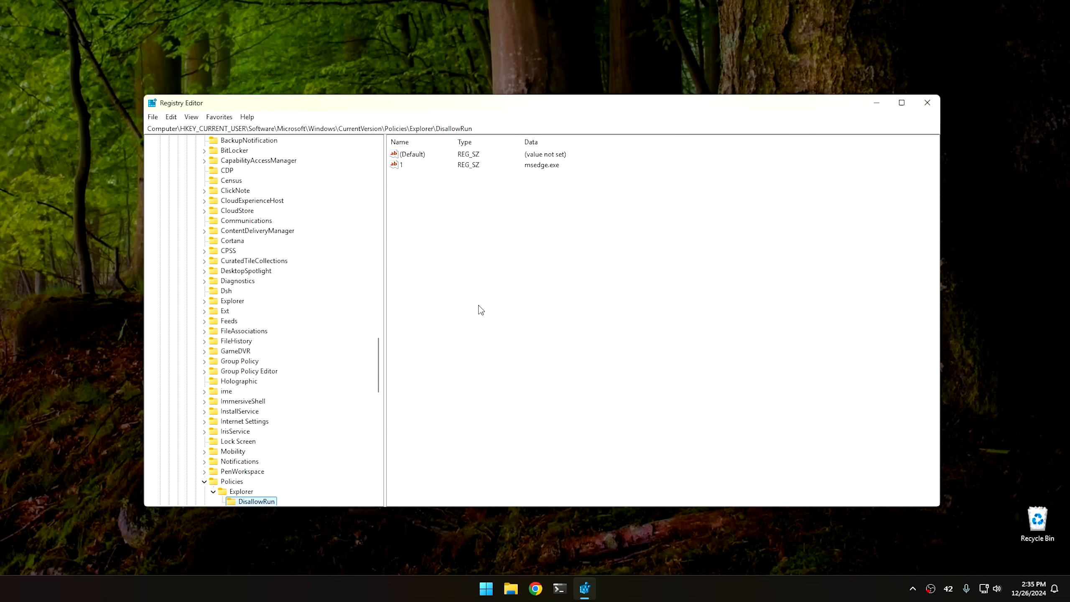